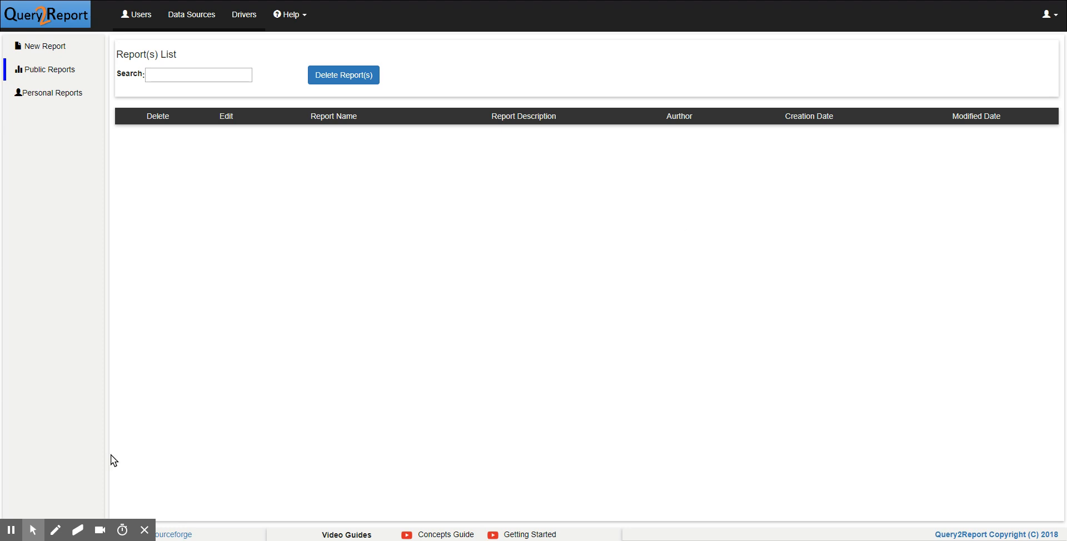
- Create a new report with "System Performance" as both its title and its description
{"action": "left_click", "coordinate": [49, 57]}
{"action": "left_click", "coordinate": [128, 53]}
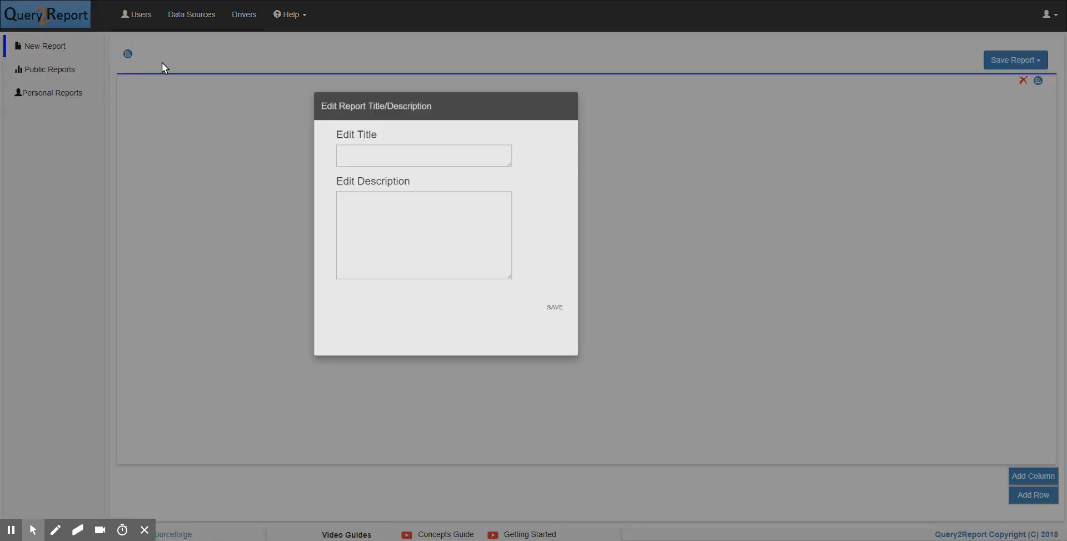
{"action": "left_click", "coordinate": [439, 189]}
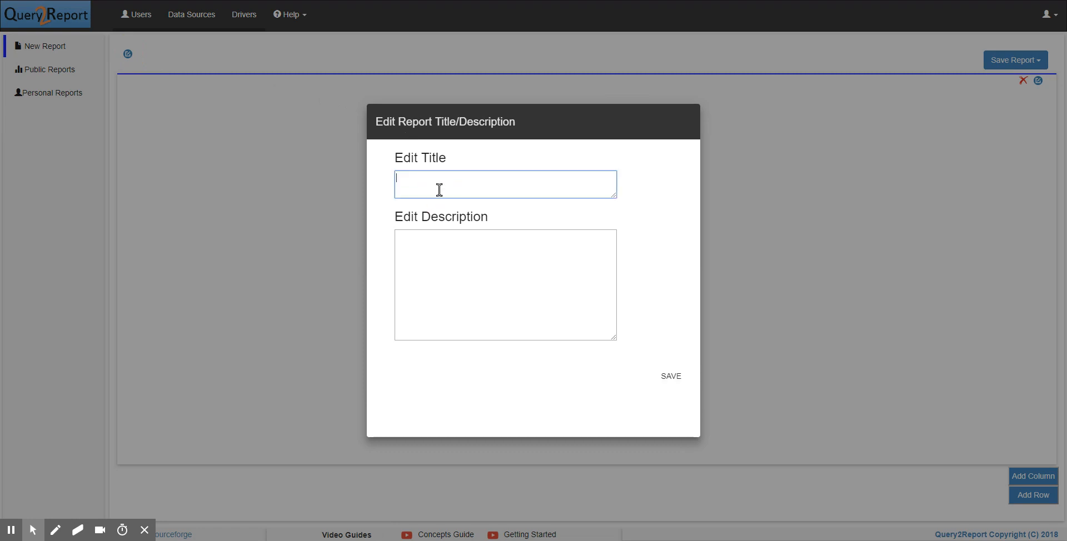
{"action": "type", "text": "System Performance"}
{"action": "key", "text": "ctrl+a"}
{"action": "key", "text": "ctrl+c"}
{"action": "left_click", "coordinate": [445, 256]}
{"action": "key", "text": "ctrl+v"}
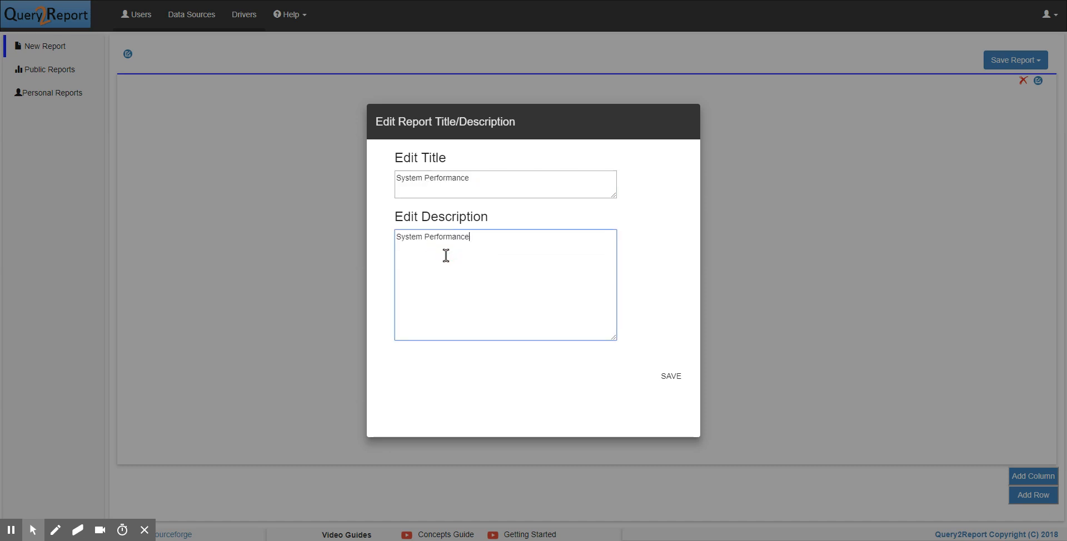
{"action": "left_click", "coordinate": [672, 384]}
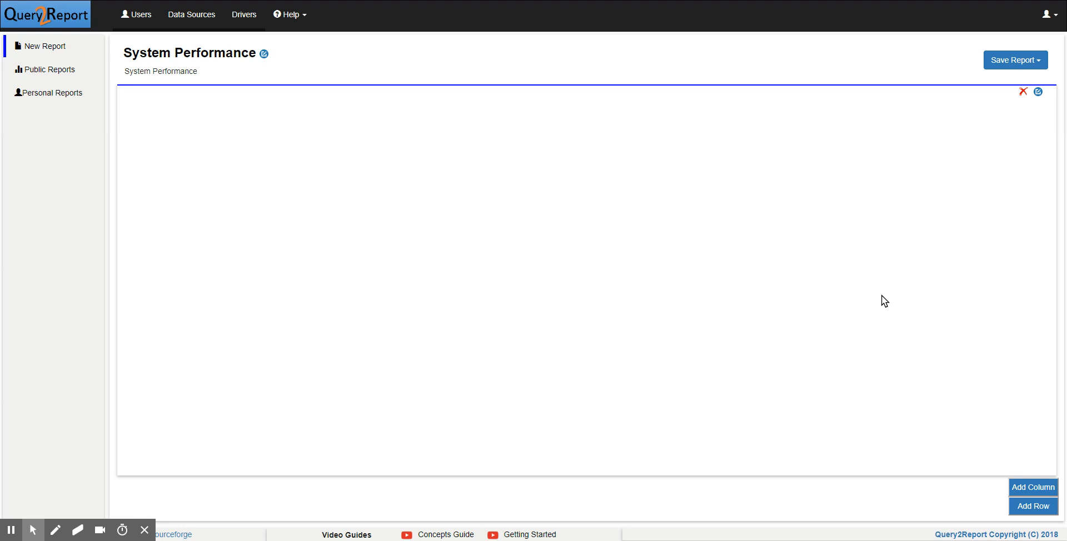
- Add a second row to the report and give the first row's element the title "CPU Utilization"
{"action": "left_click", "coordinate": [1032, 506]}
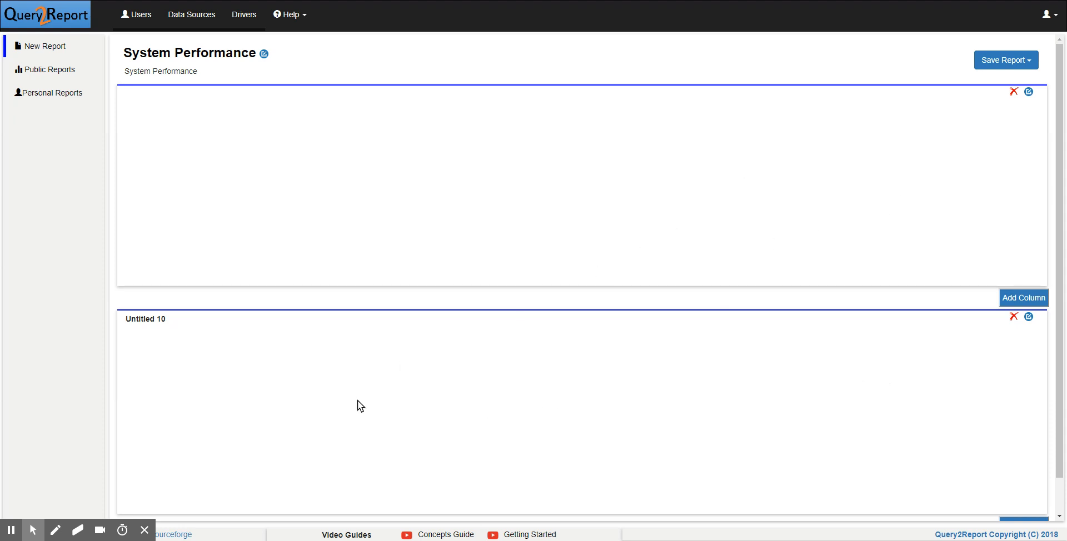
{"action": "left_click", "coordinate": [1028, 92]}
{"action": "left_click", "coordinate": [421, 156]}
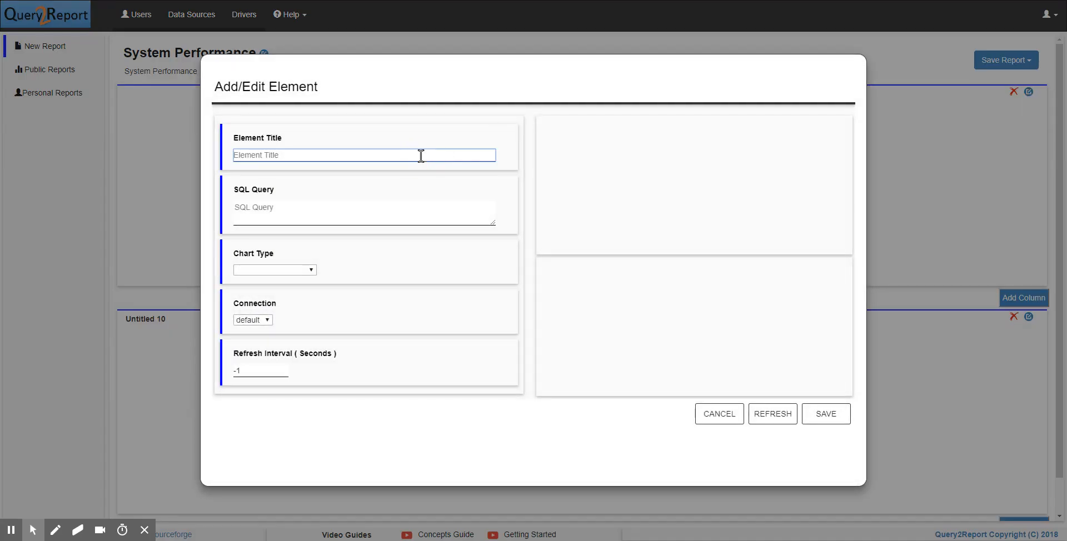
{"action": "type", "text": "CPU Utilization"}
{"action": "left_click", "coordinate": [368, 218]}
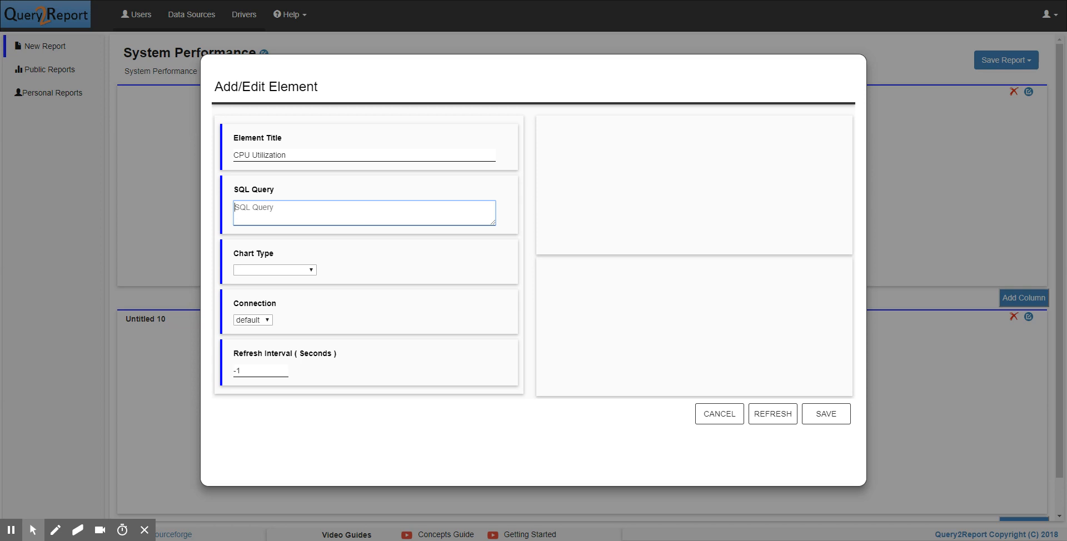
- Enter the SQL query "select ts,hostname,cpu from sysperf" for the CPU Utilization element
{"action": "type", "text": "select ts,hostname,cpu f"}
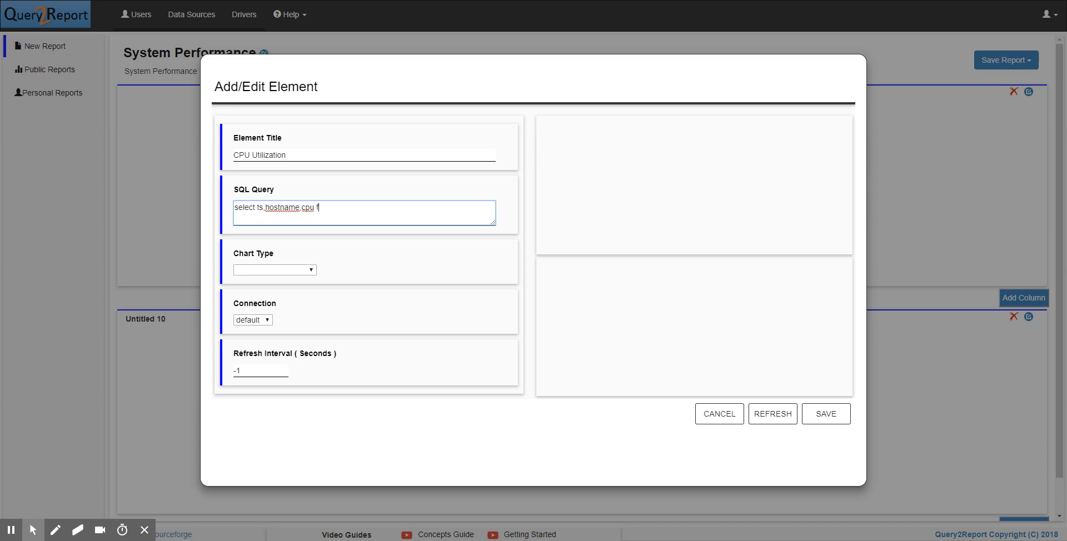
{"action": "type", "text": "rom sysperf"}
- Set the CPU Utilization element's chart type to Line Chart and refresh its preview
{"action": "left_click", "coordinate": [291, 267]}
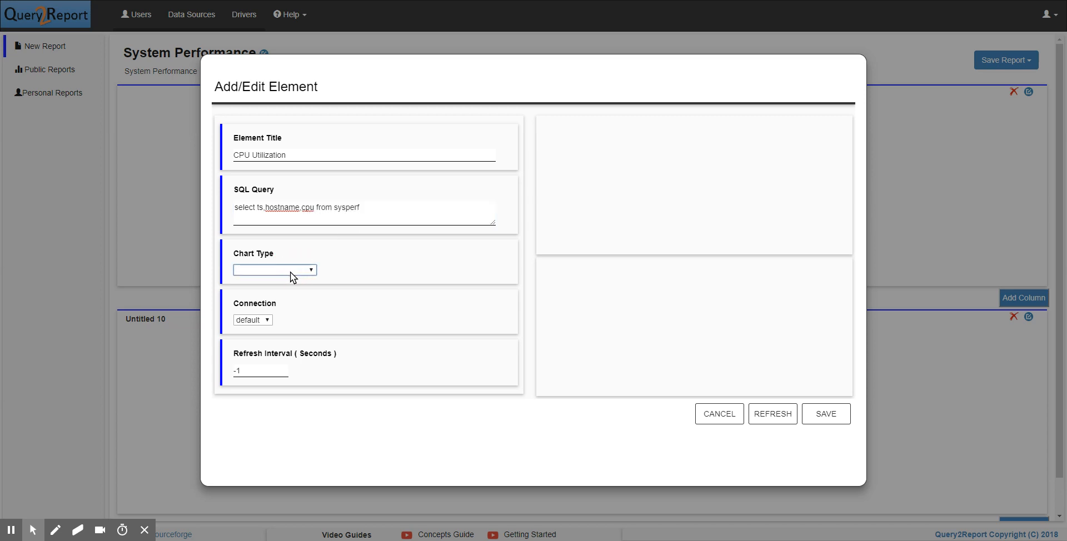
{"action": "left_click", "coordinate": [271, 428]}
{"action": "left_click", "coordinate": [777, 414]}
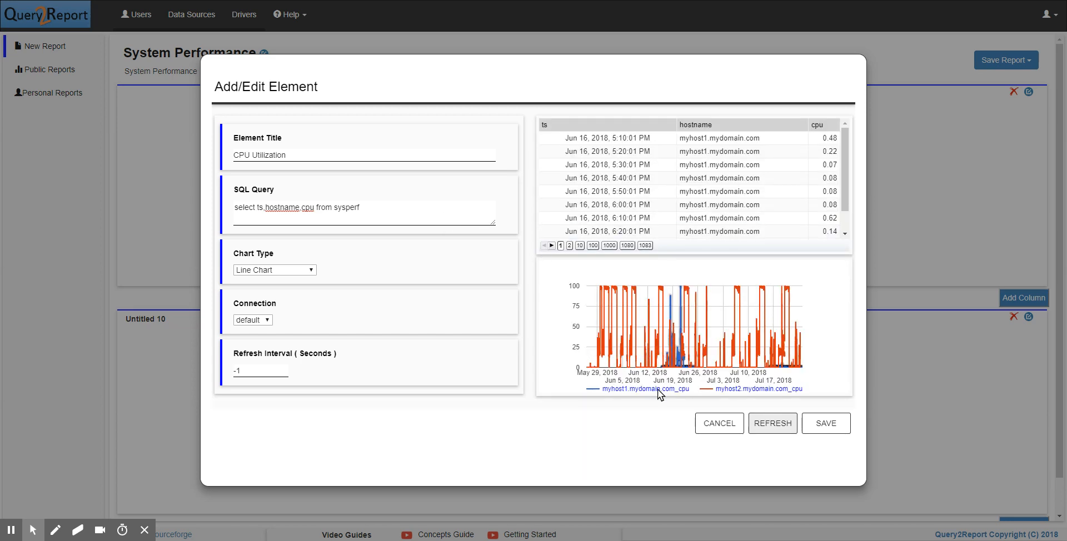
- Append "where hostname='myhost1.mydomain.com'" to the CPU query and refresh the preview
{"action": "left_click", "coordinate": [397, 211]}
{"action": "type", "text": "wher"}
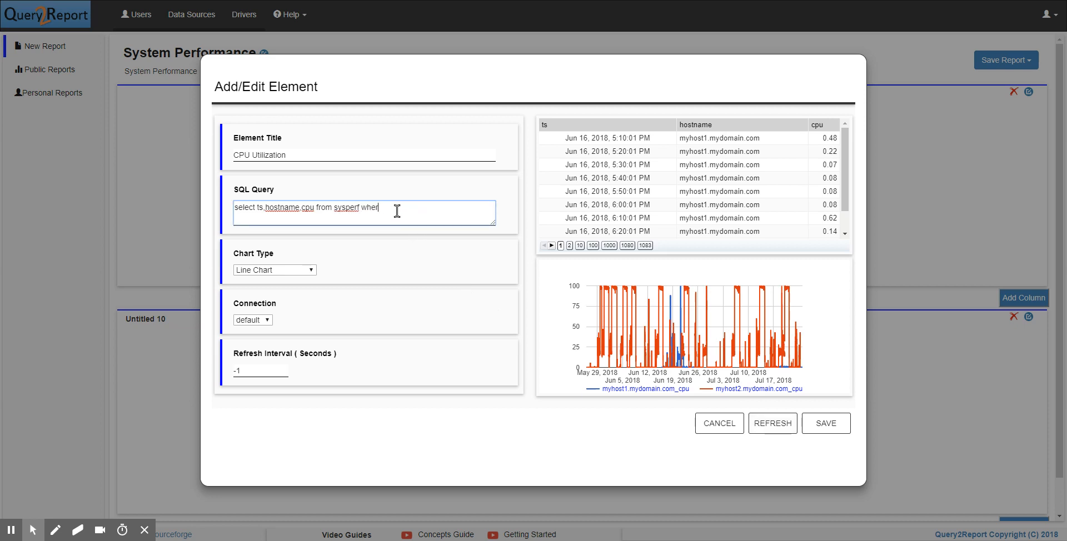
{"action": "type", "text": "e hostname='myhost1.mydomain.com'"}
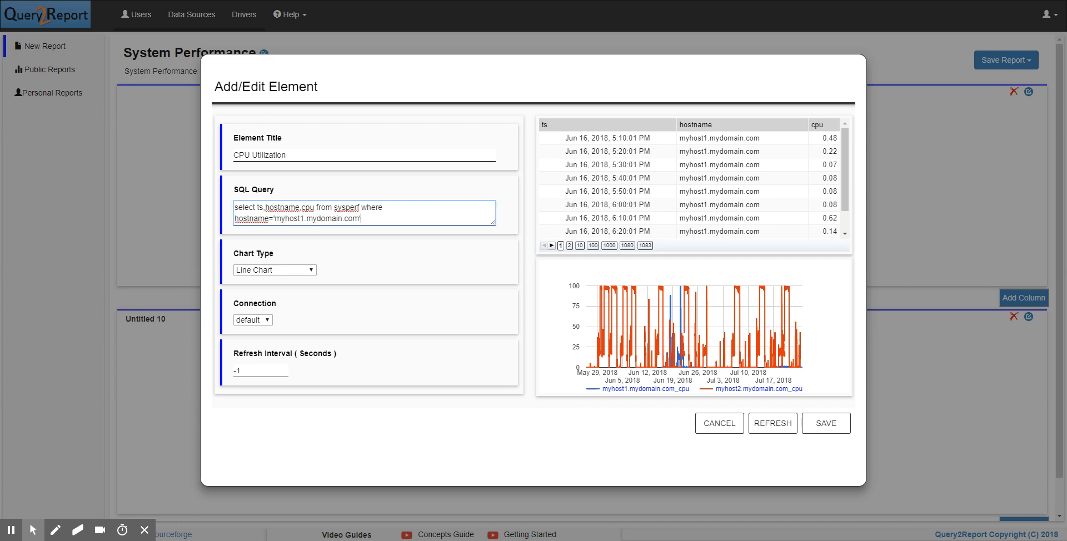
{"action": "left_click", "coordinate": [784, 429]}
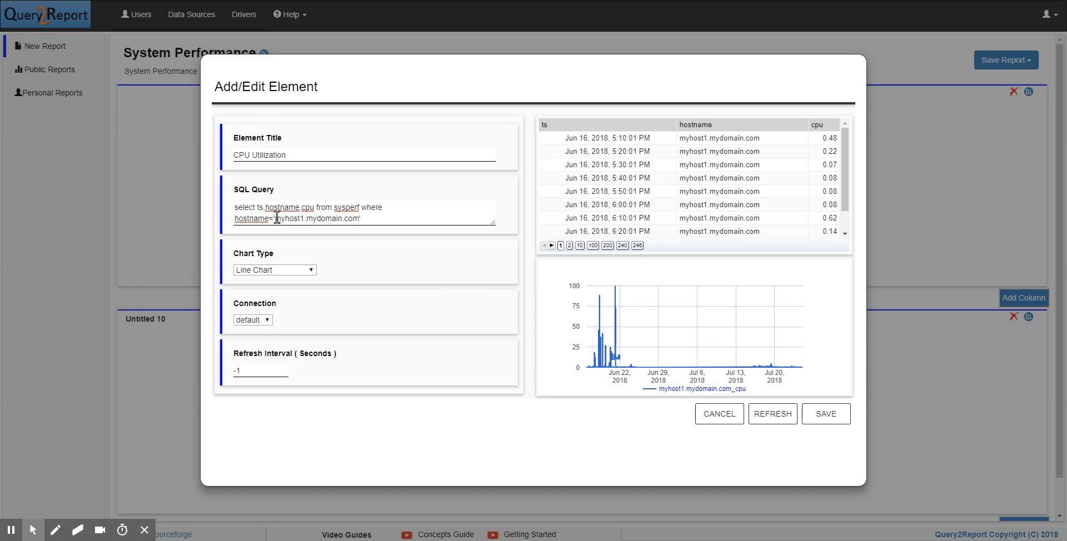
- Replace the fixed host name in the CPU query's where clause with the parameter {string:hostname}
{"action": "left_click_drag", "start_coordinate": [277, 218], "coordinate": [359, 219]}
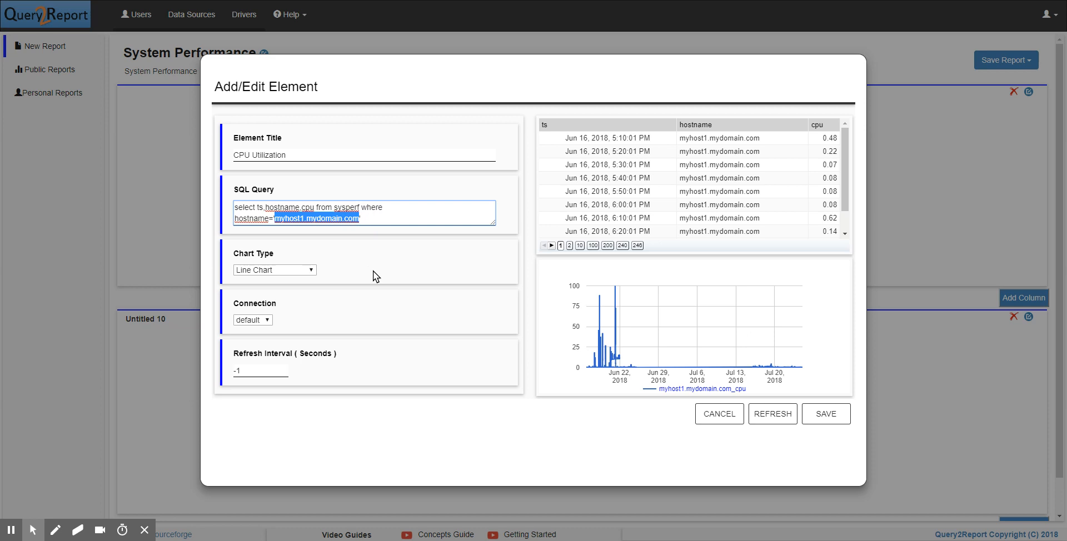
{"action": "key", "text": "BackSpace"}
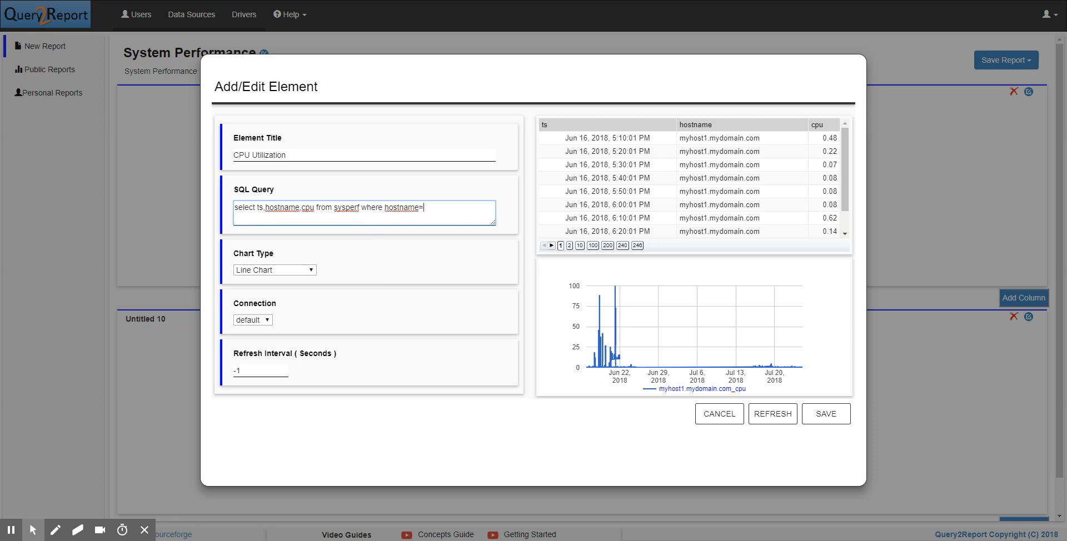
{"action": "type", "text": "}"}
{"action": "type", "text": "stra"}
{"action": "key", "text": "BackSpace"}
{"action": "type", "text": "ing}hostname"}
{"action": "key", "text": "Right"}
- Append "and ts>={date:startdate} and ts<={date:enddate}" to the CPU query and save the element
{"action": "type", "text": "and ts"}
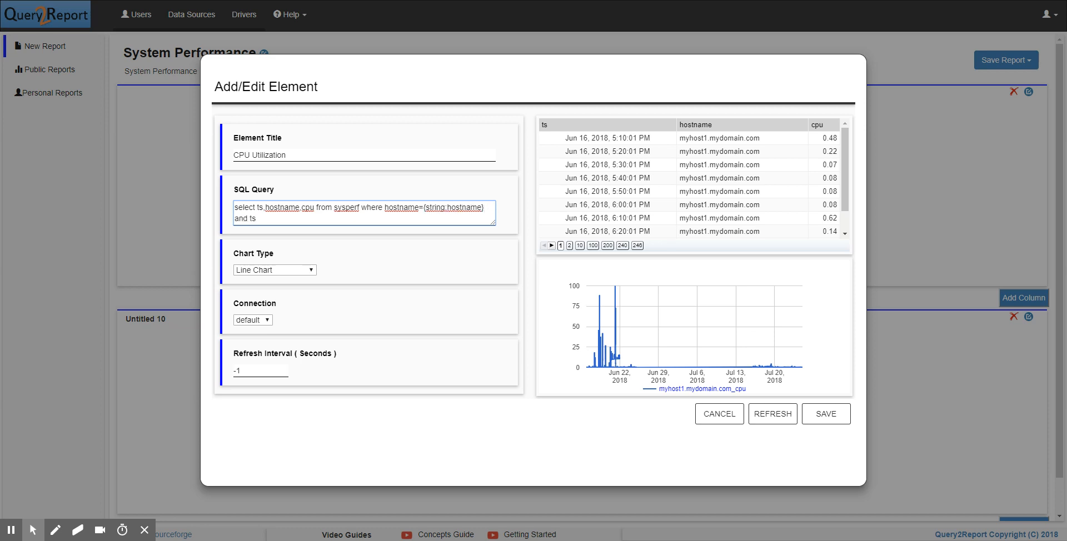
{"action": "type", "text": ">={date:startdate} and ts<={date:"}
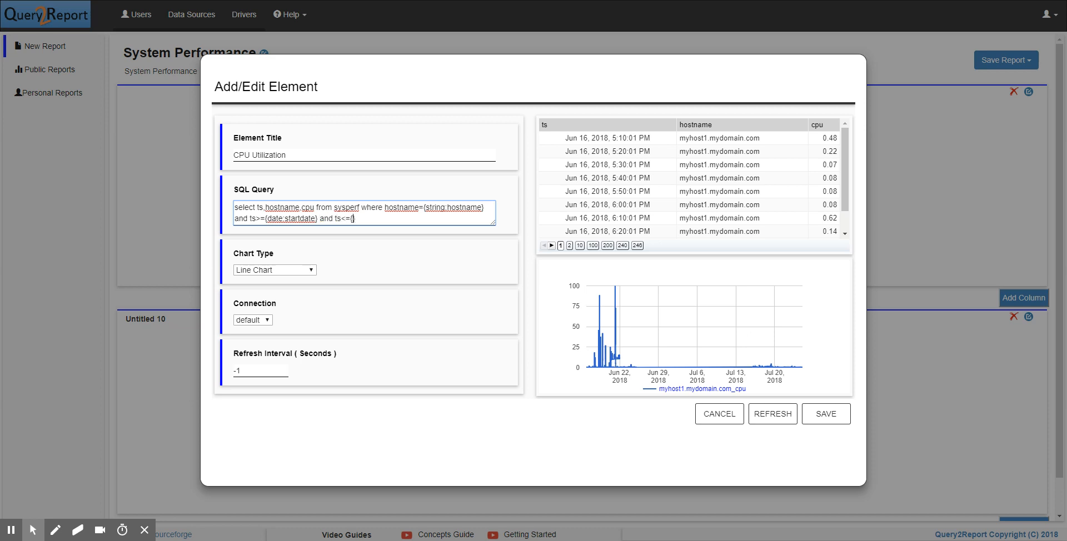
{"action": "type", "text": "enddate"}
{"action": "double_click", "coordinate": [358, 218]}
{"action": "left_click", "coordinate": [371, 218]}
{"action": "left_click", "coordinate": [834, 411]}
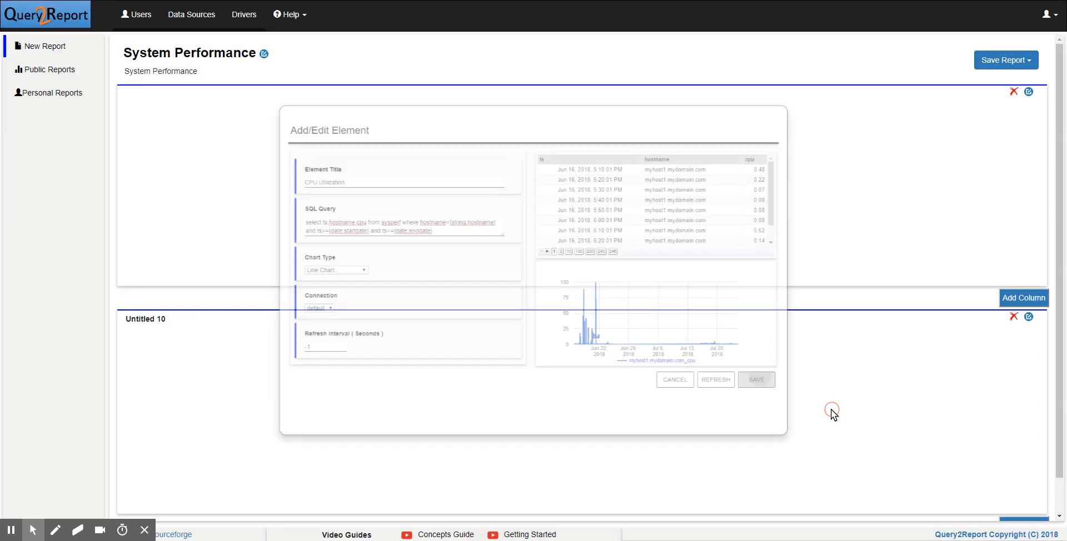
- Open the second row's element for editing and retitle it "Swap and Memory Utilization"
{"action": "left_click", "coordinate": [1028, 319]}
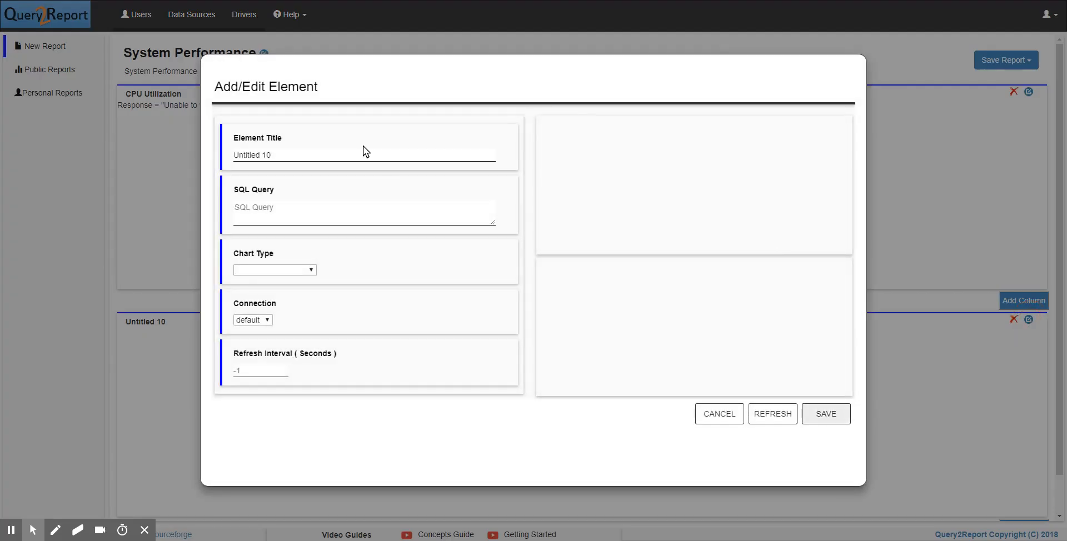
{"action": "left_click", "coordinate": [362, 151]}
{"action": "key", "text": "ctrl+a"}
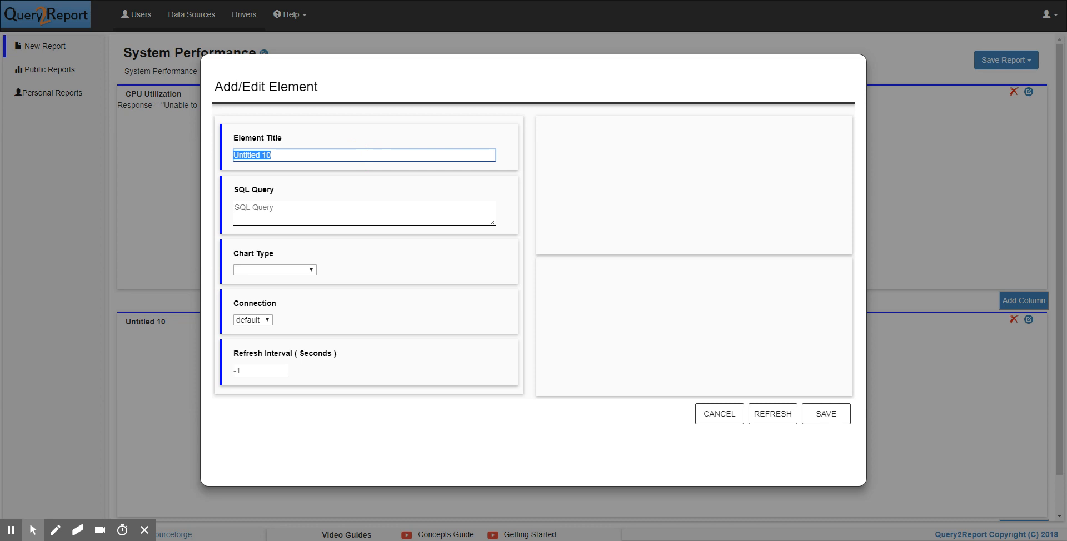
{"action": "type", "text": "Swap and Memory Utiliz"}
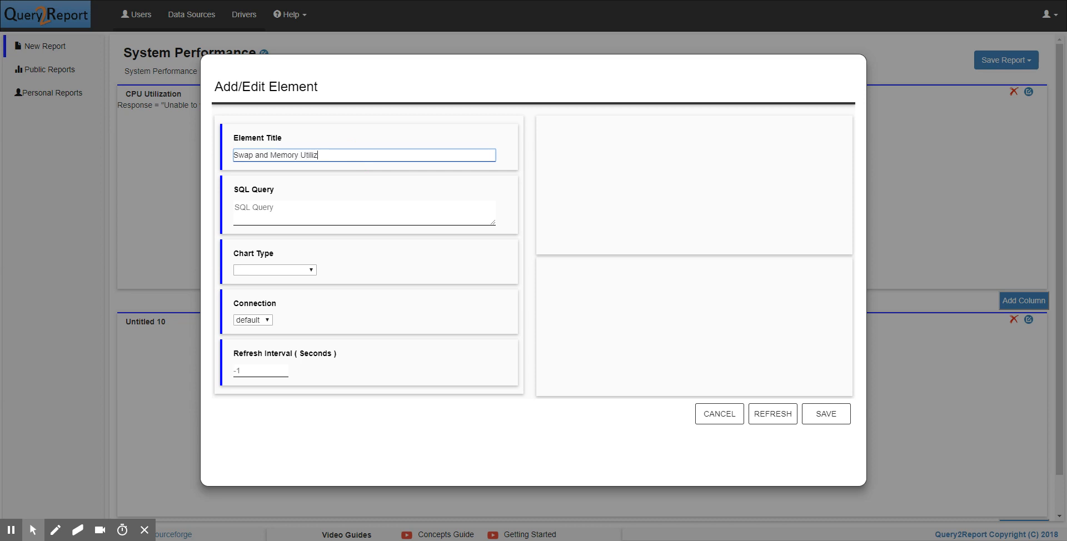
{"action": "type", "text": "ation"}
- Begin the second element's SQL query with "select ts,hostname,mem,swap from sysperf where"
{"action": "key", "text": "Tab"}
{"action": "type", "text": "sele"}
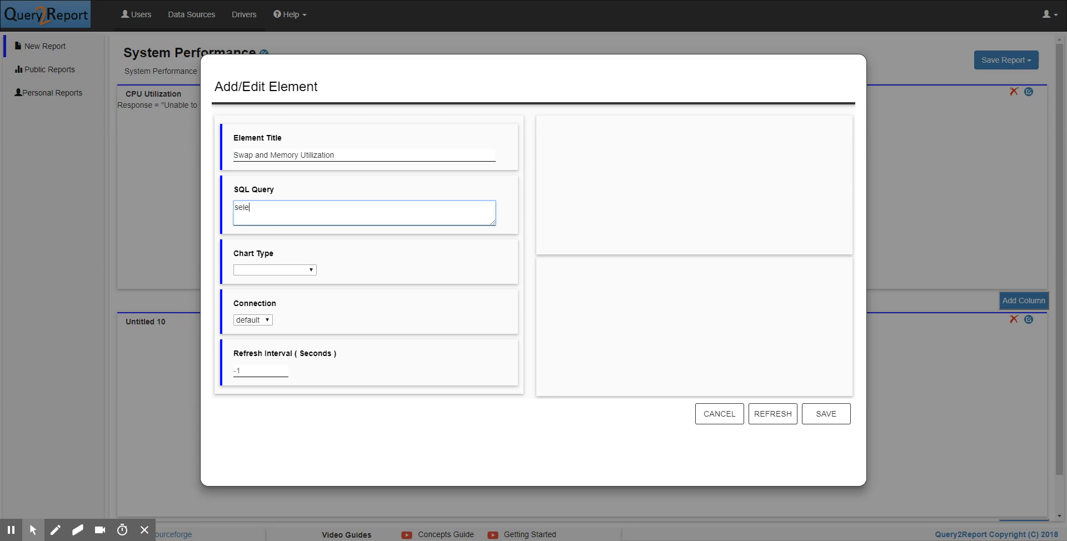
{"action": "type", "text": "ct ts,hostname,mem,swap"}
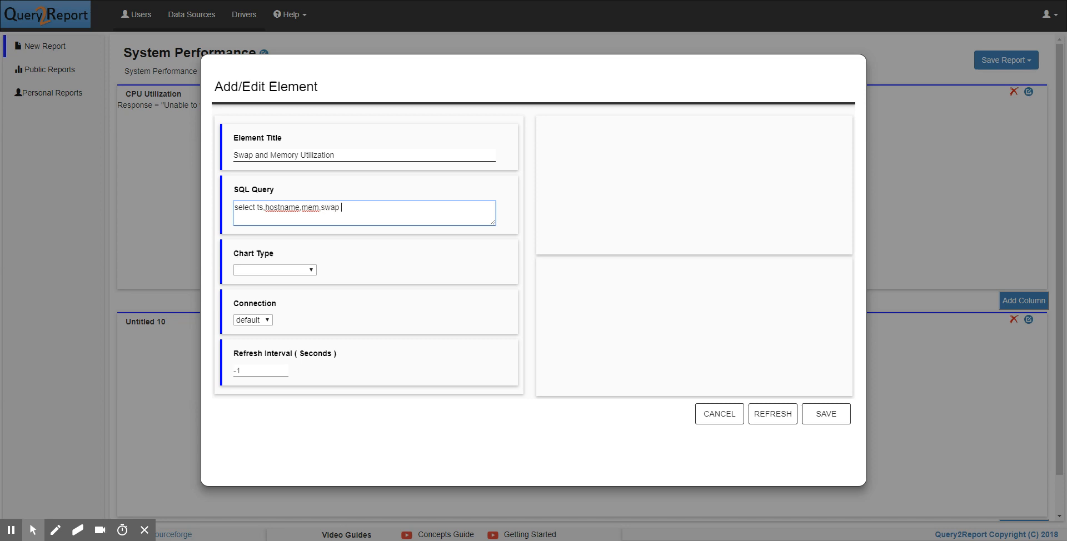
{"action": "type", "text": " from sysperf where hostanme"}
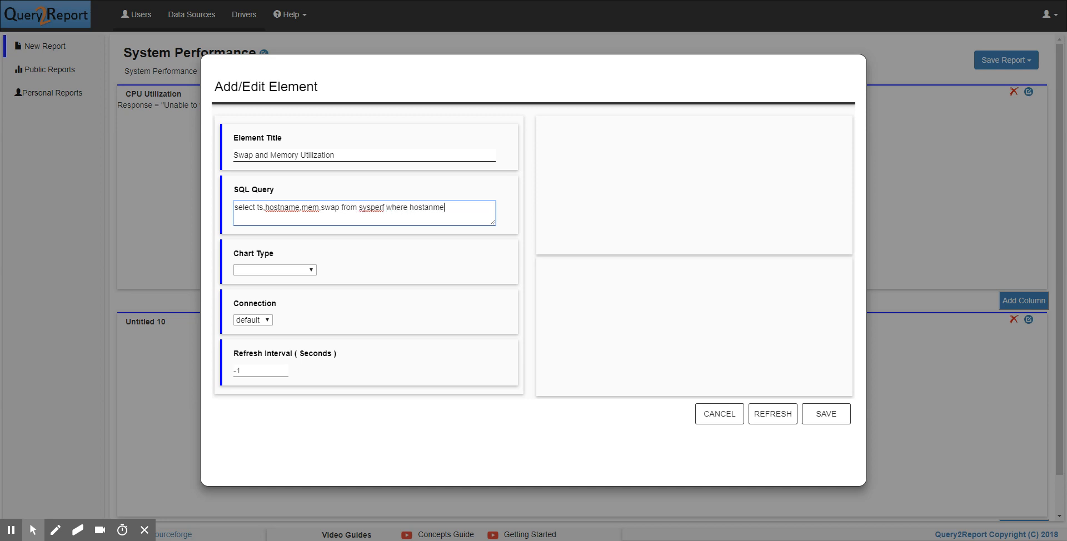
- Add the condition hostname={string:hostname} to the swap and memory query
{"action": "key", "text": "BackSpace"}
{"action": "key", "text": "BackSpace"}
{"action": "key", "text": "BackSpace"}
{"action": "type", "text": "name={}string:hostname"}
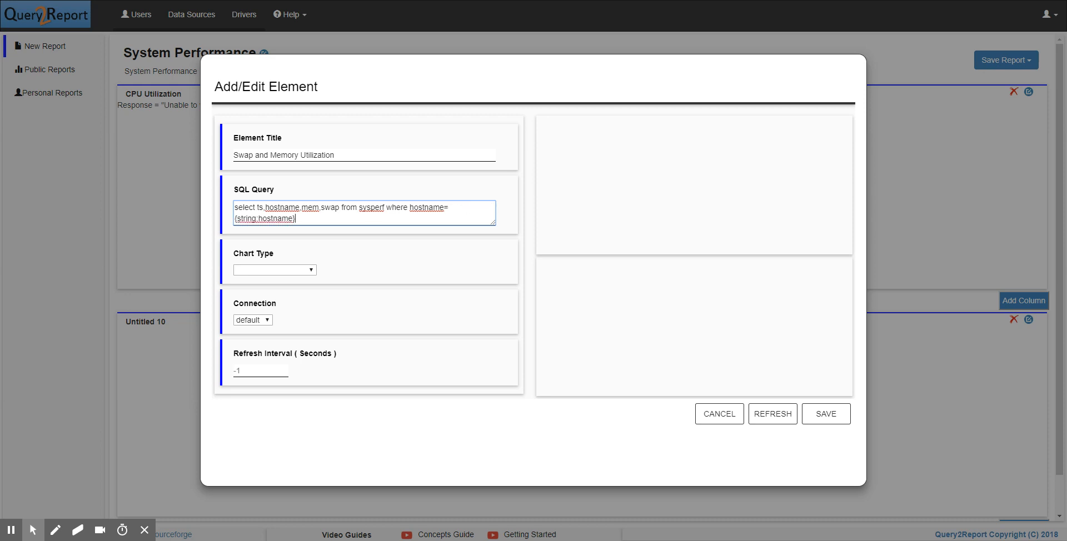
- Append "and ts>={date:startdate} and ts<={date:enddate} order by ts" to the swap and memory query
{"action": "key", "text": "End"}
{"action": "type", "text": "and ts>={date:startdate"}
{"action": "key", "text": "End"}
{"action": "type", "text": "ts"}
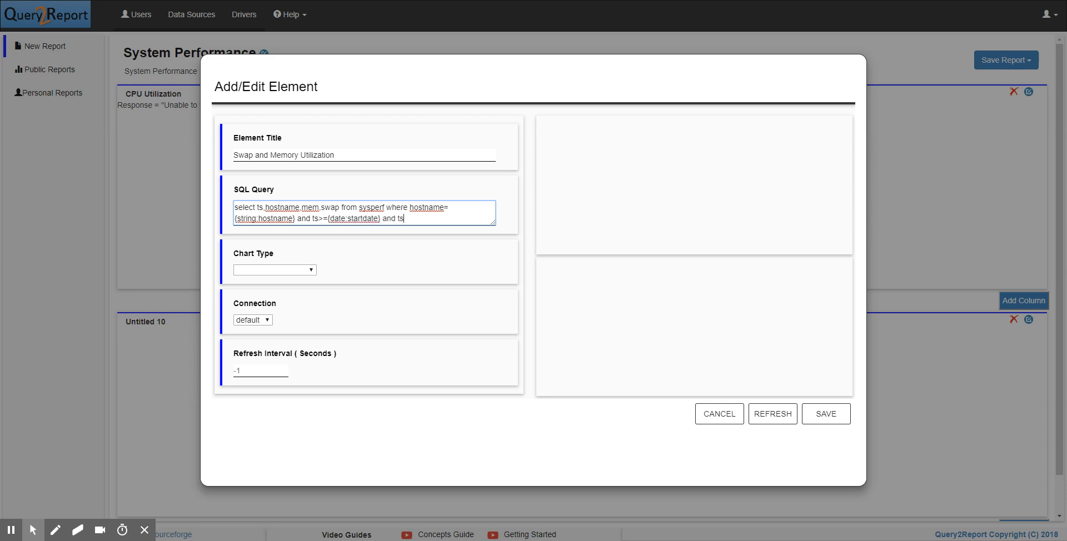
{"action": "type", "text": "<={date:enddate} order by ts"}
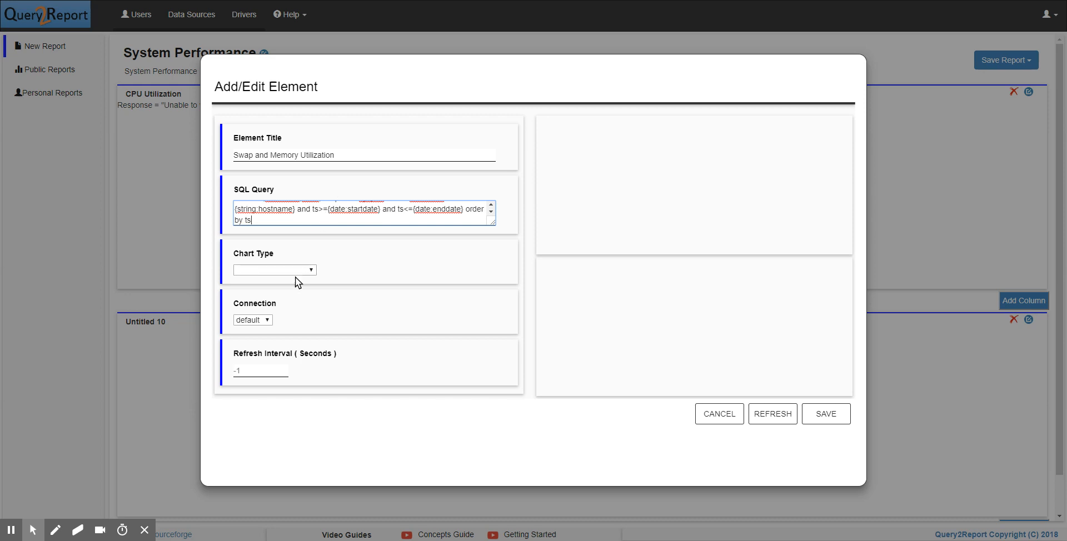
- Set the Swap and Memory Utilization element's chart type to area and save the element
{"action": "key", "text": "Tab"}
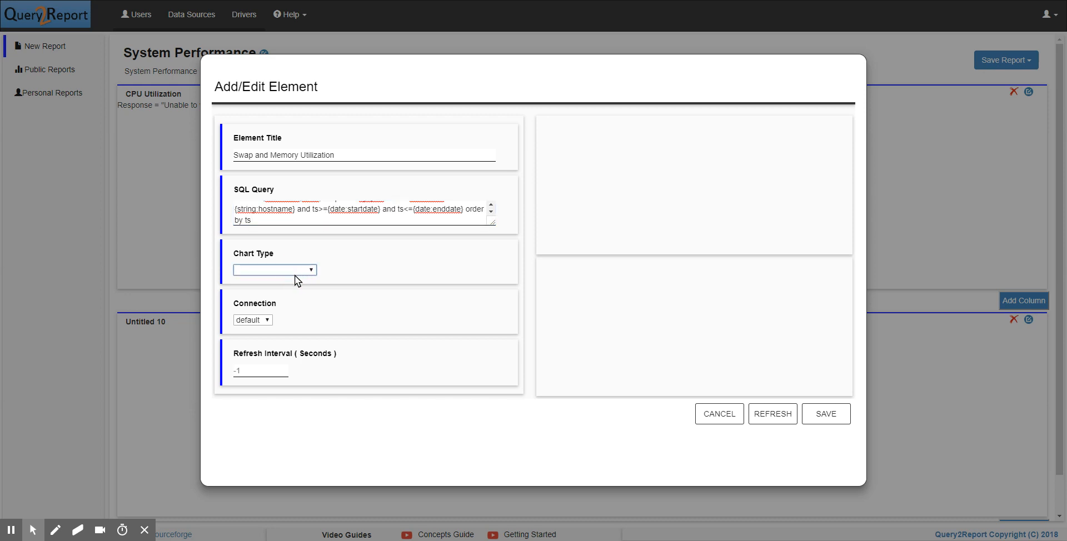
{"action": "key", "text": "Down"}
{"action": "left_click", "coordinate": [825, 412]}
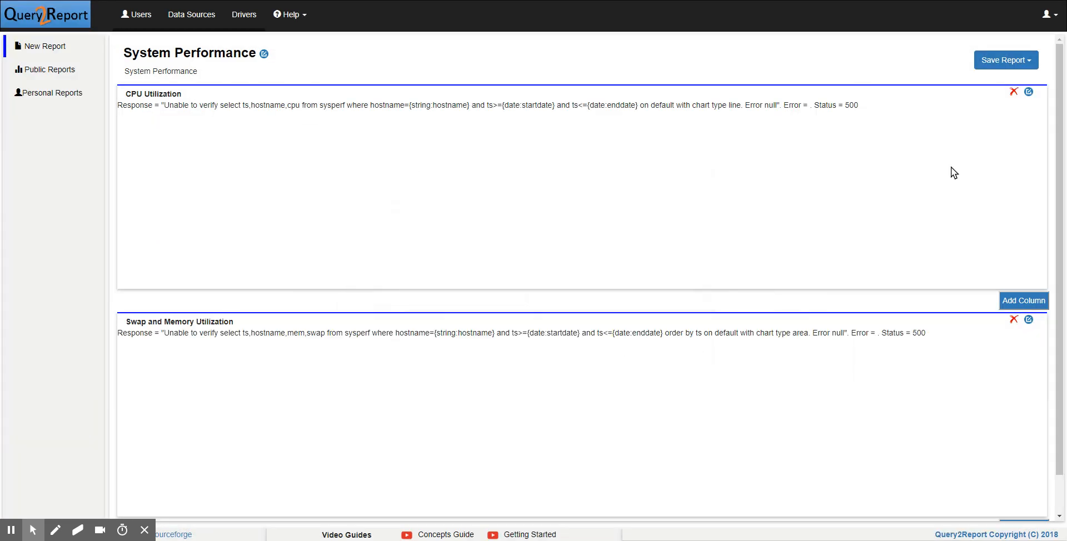
- Append "order by ts" to the CPU Utilization element's SQL query and save the element
{"action": "left_click", "coordinate": [1029, 92]}
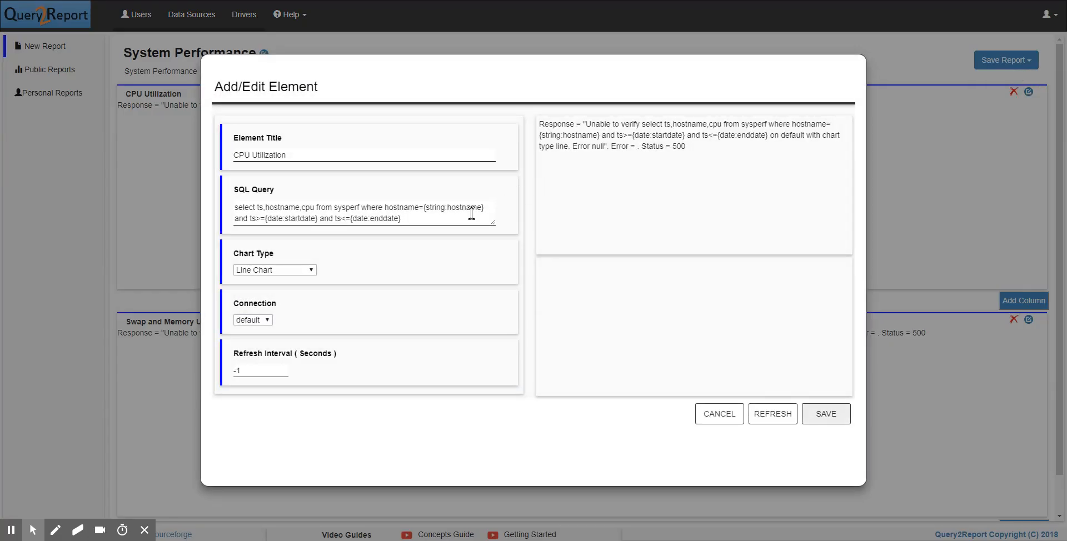
{"action": "left_click", "coordinate": [447, 224]}
{"action": "type", "text": "orde"}
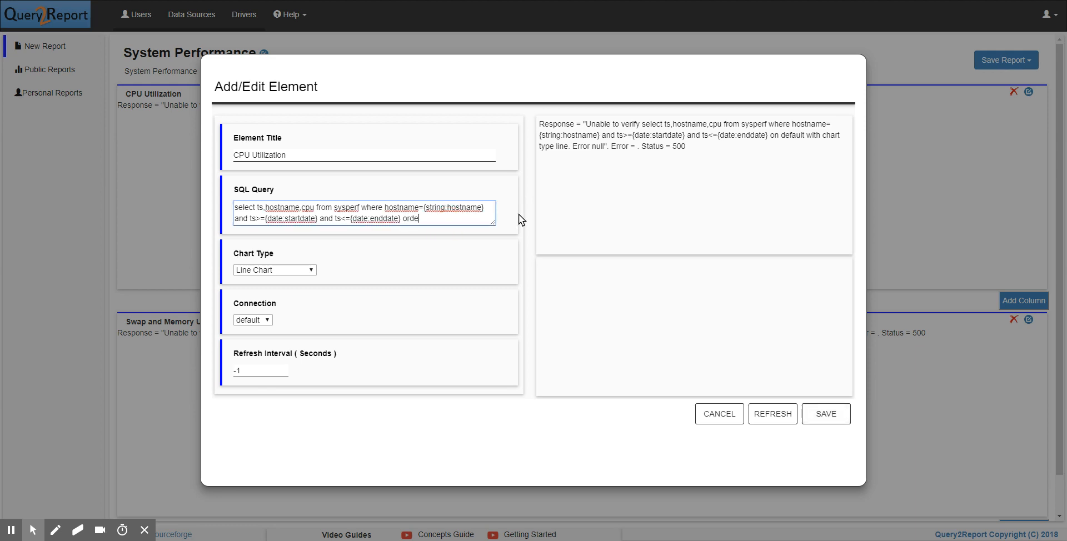
{"action": "type", "text": "r by d"}
{"action": "left_click", "coordinate": [825, 415]}
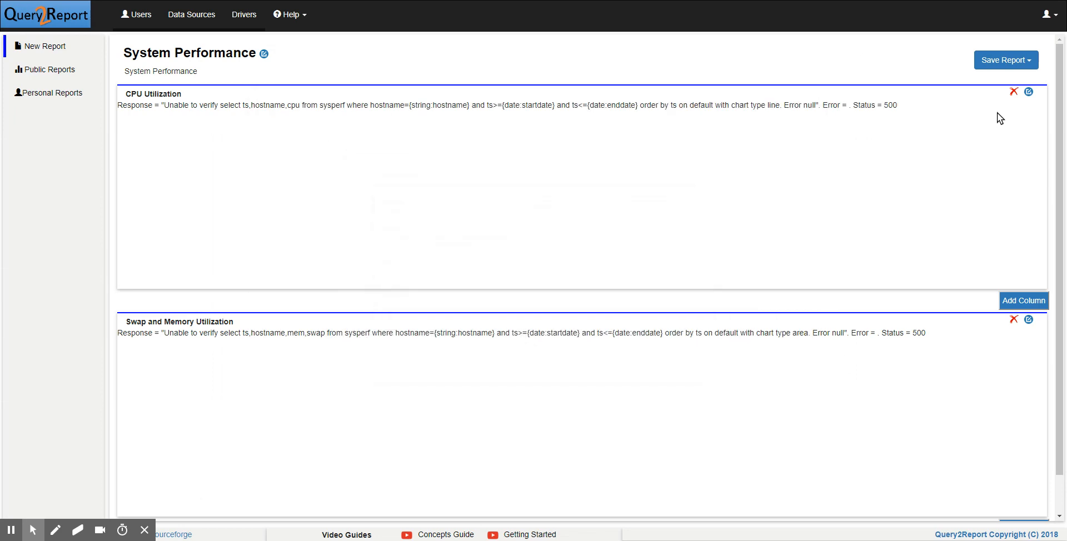
- Save the System Performance report as a public report and open the list of public reports
{"action": "left_click", "coordinate": [1004, 62]}
{"action": "left_click", "coordinate": [1005, 81]}
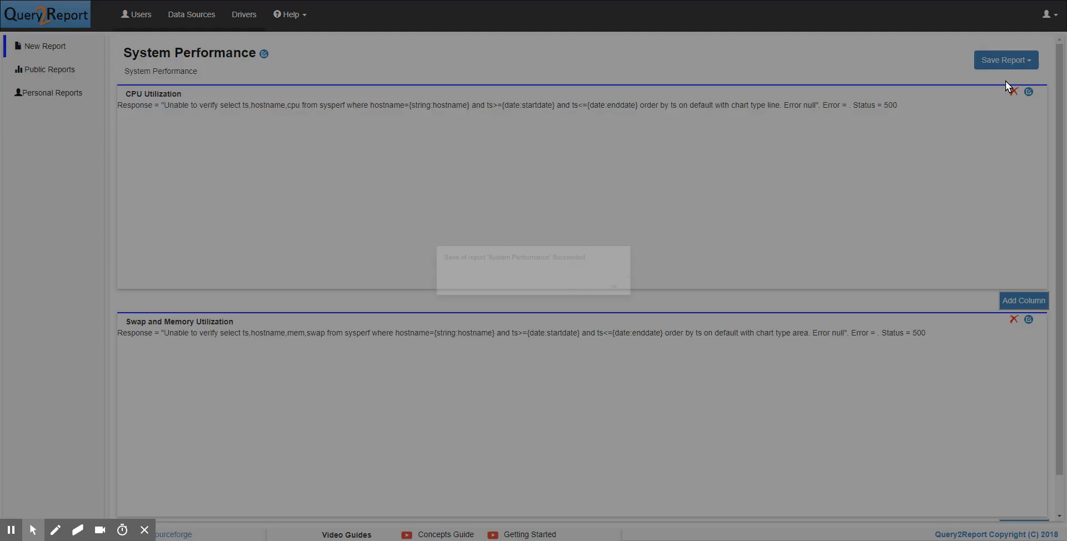
{"action": "left_click", "coordinate": [672, 301]}
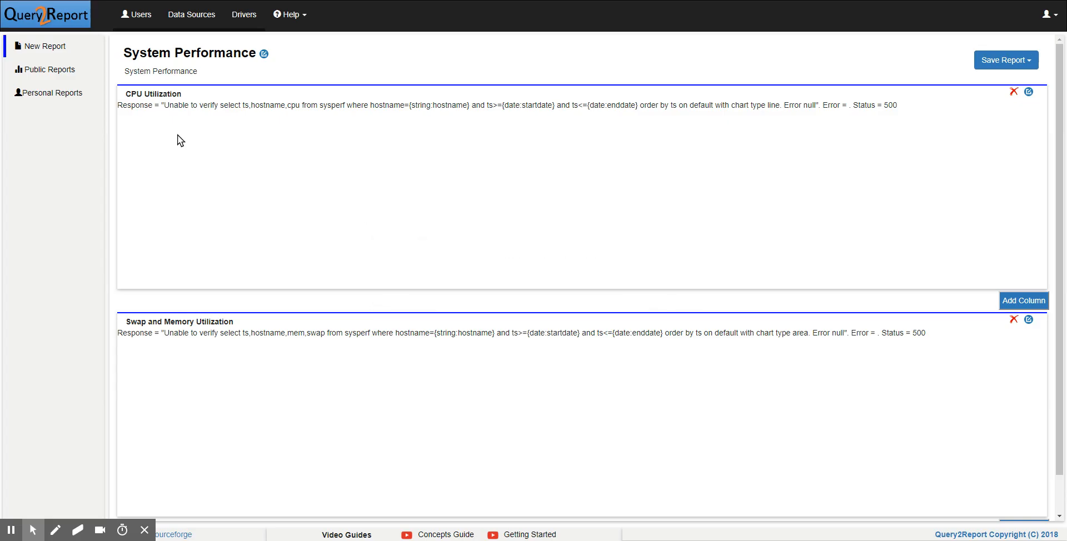
{"action": "left_click", "coordinate": [52, 78]}
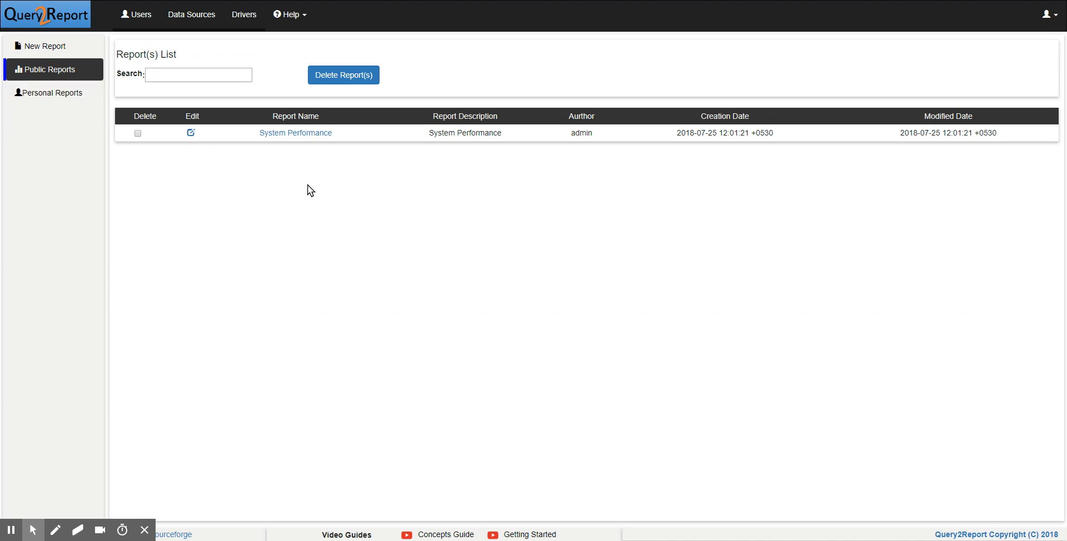
- Open the System Performance report and set its hostname parameter to myhost2.mydomain.com
{"action": "left_click", "coordinate": [301, 135]}
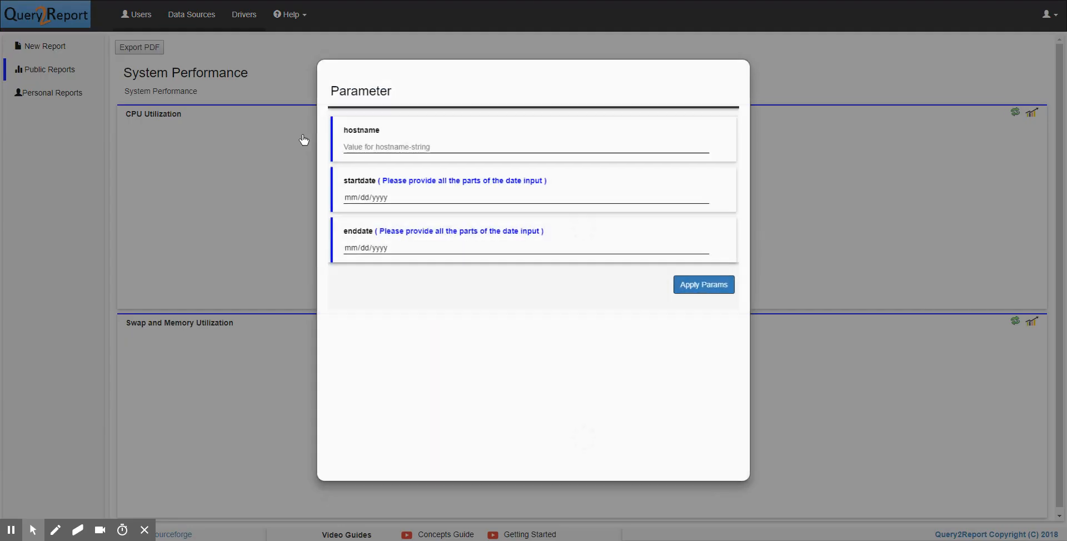
{"action": "left_click", "coordinate": [411, 142]}
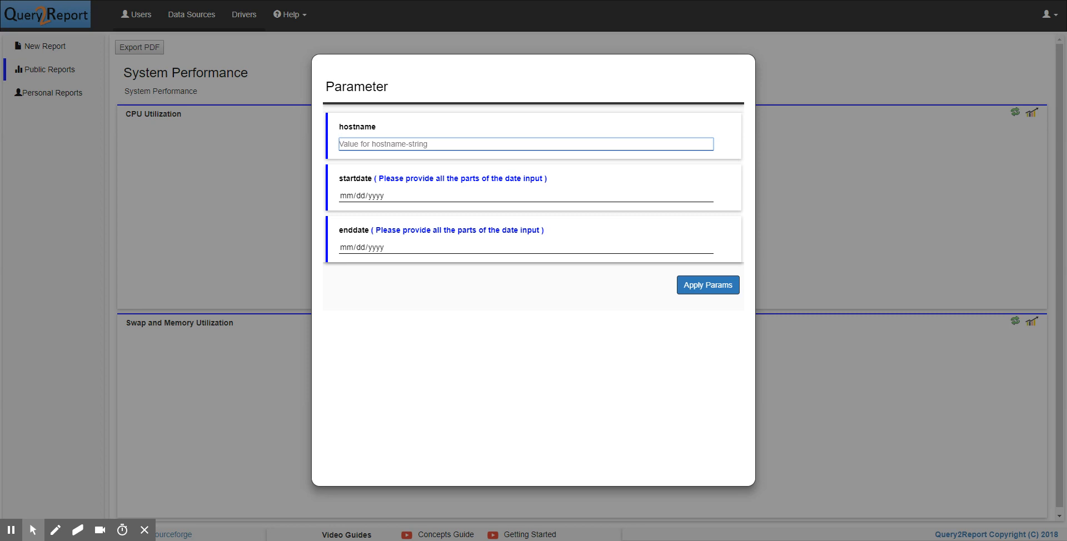
{"action": "type", "text": "myhost2.mydomain.com"}
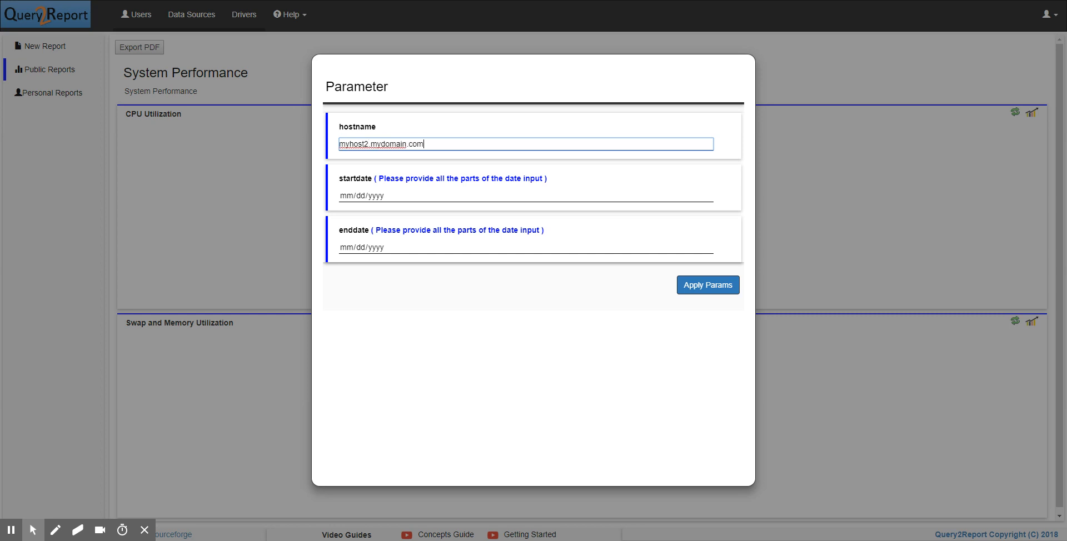
- Set the start date to 07/01/2018, choose an end date, and apply the parameters to the report
{"action": "left_click", "coordinate": [711, 195]}
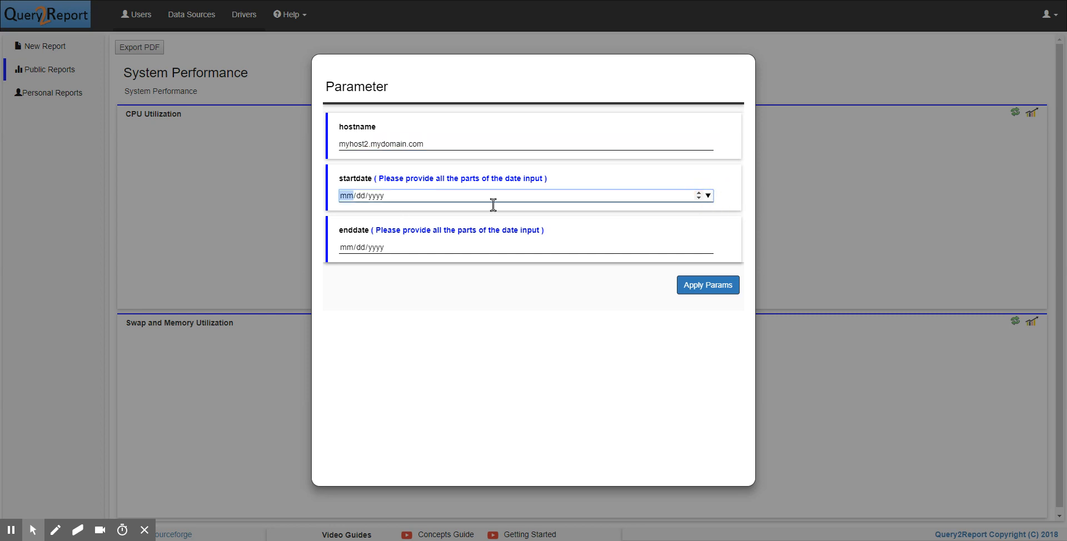
{"action": "left_click", "coordinate": [354, 244]}
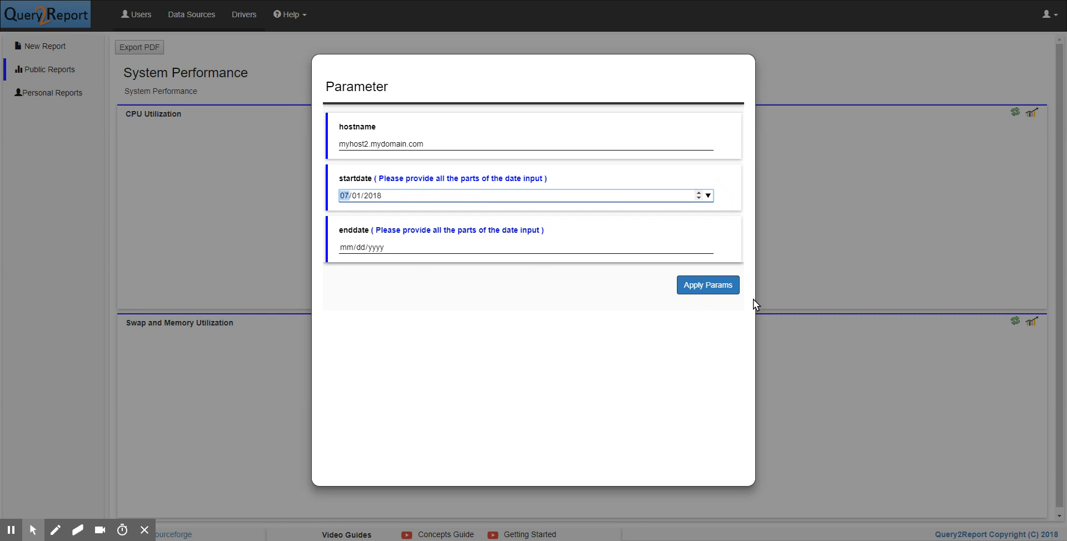
{"action": "left_click", "coordinate": [711, 248]}
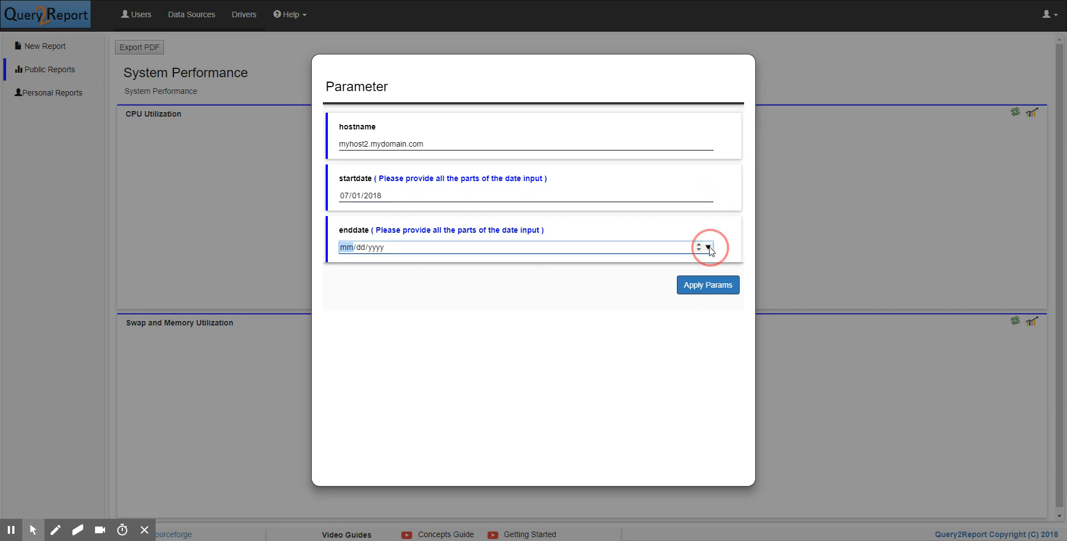
{"action": "left_click", "coordinate": [491, 332]}
{"action": "left_click", "coordinate": [692, 283]}
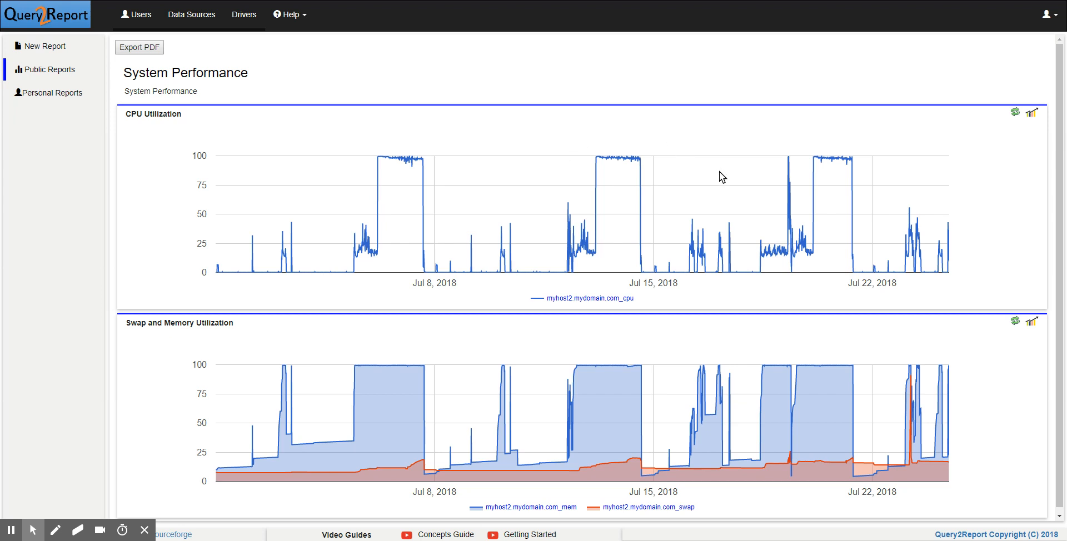
- Show CPU Utilization as an annotation chart and narrow its time range to about July 4 to July 9
{"action": "left_click", "coordinate": [1032, 113]}
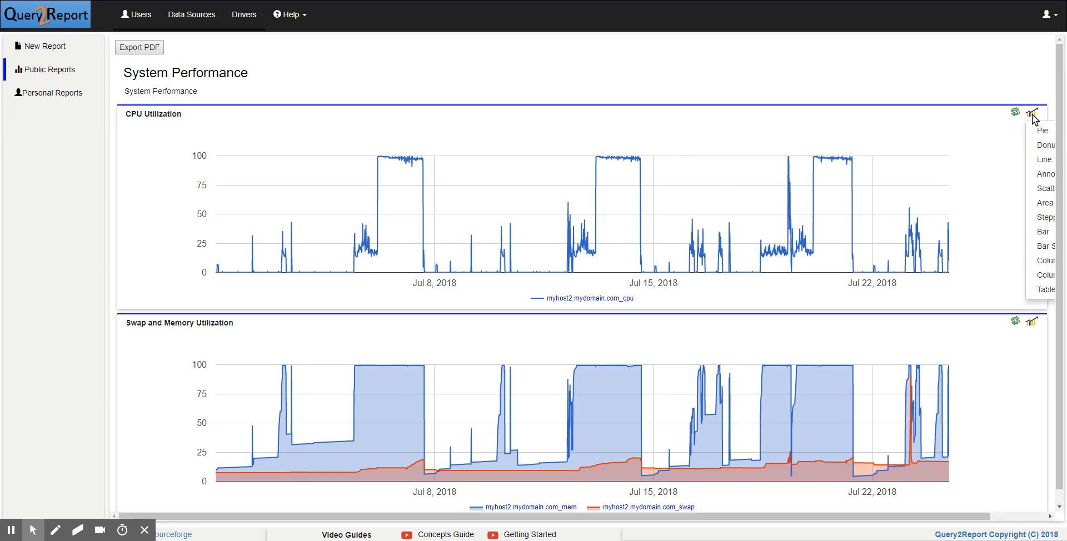
{"action": "left_click", "coordinate": [1042, 174]}
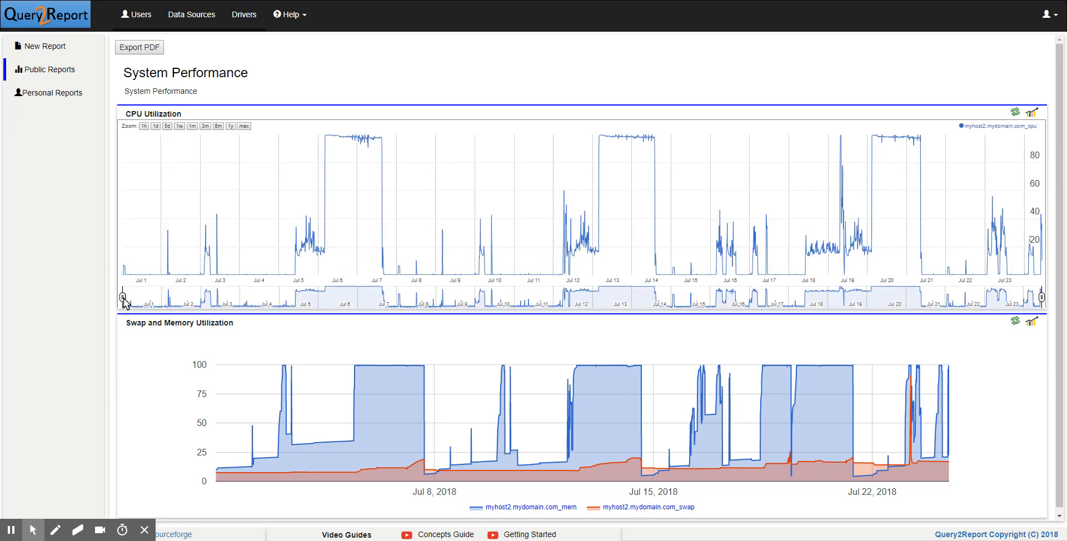
{"action": "left_click_drag", "start_coordinate": [123, 297], "coordinate": [230, 297]}
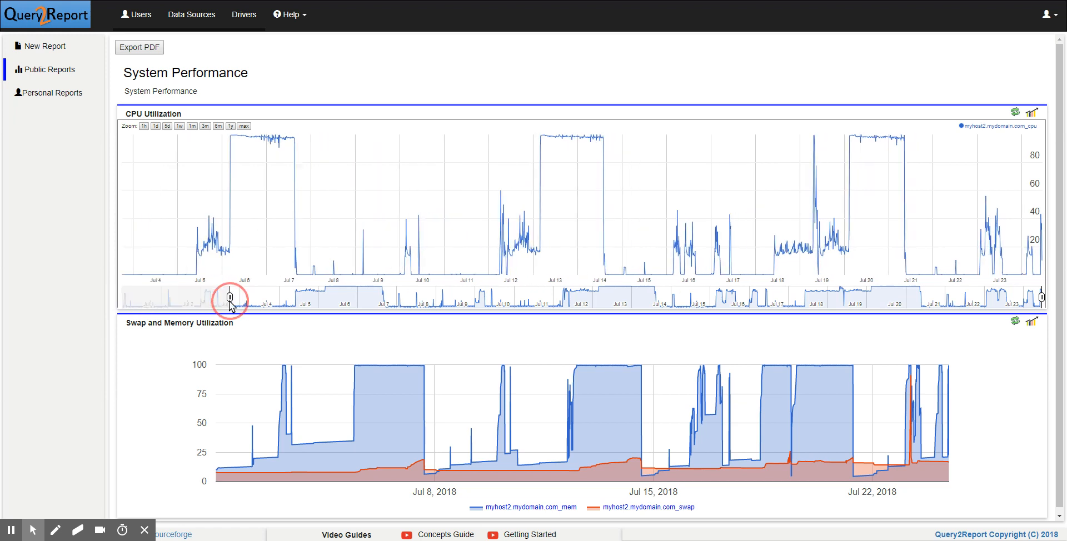
{"action": "left_click", "coordinate": [1042, 299]}
{"action": "left_click_drag", "start_coordinate": [1042, 299], "coordinate": [473, 299]}
{"action": "left_click_drag", "start_coordinate": [230, 299], "coordinate": [259, 298]}
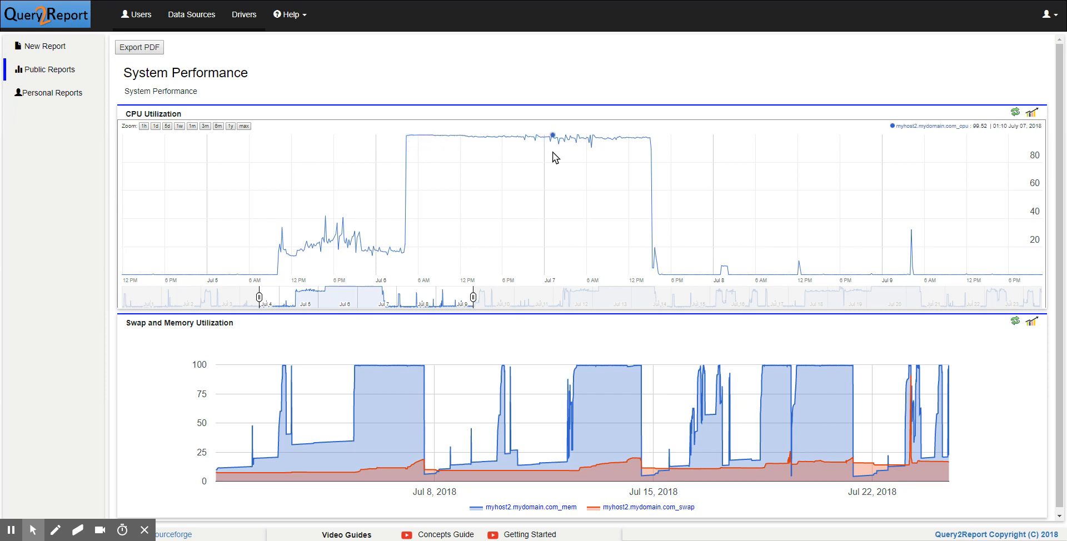
- Refresh the CPU Utilization chart and try it as an area chart and as a scatter chart
{"action": "left_click", "coordinate": [1016, 112]}
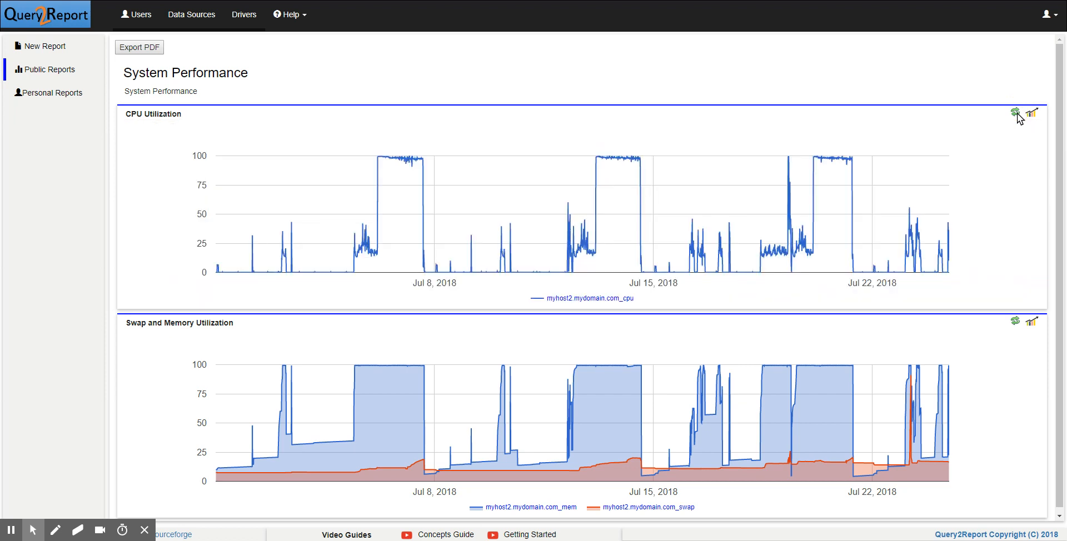
{"action": "left_click", "coordinate": [1032, 115]}
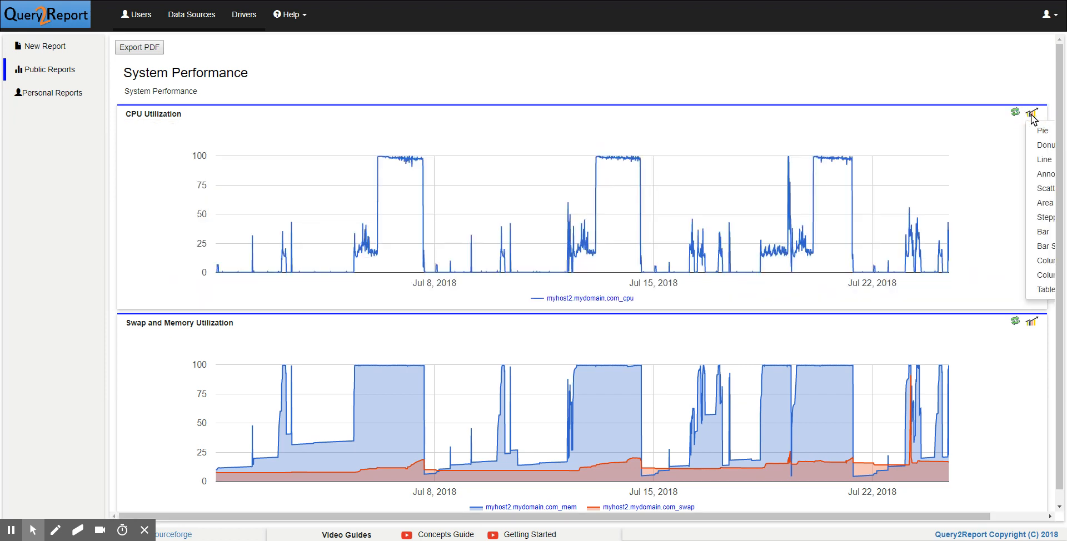
{"action": "left_click", "coordinate": [1044, 202]}
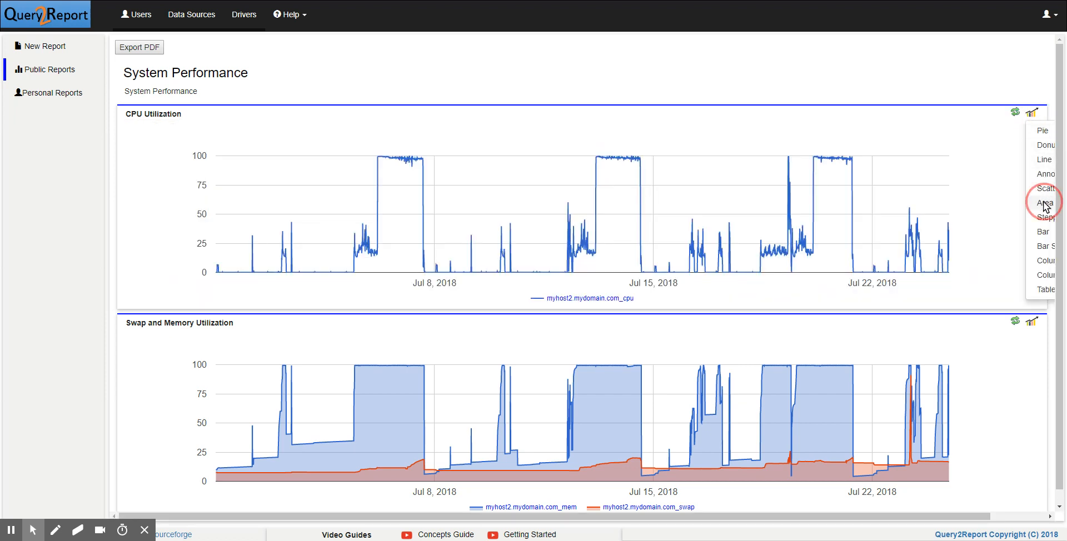
{"action": "left_click", "coordinate": [1032, 115]}
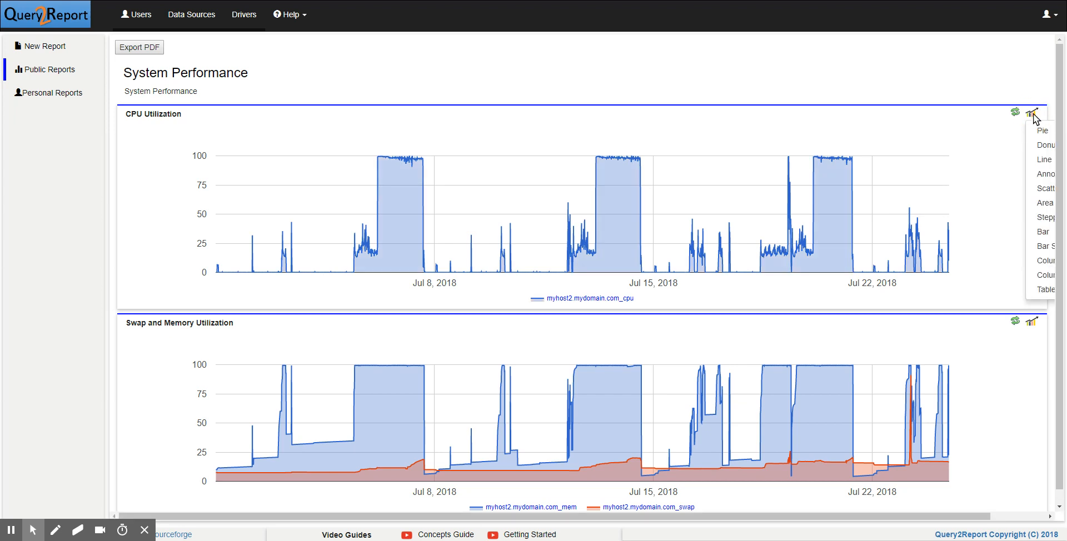
{"action": "left_click", "coordinate": [1045, 188]}
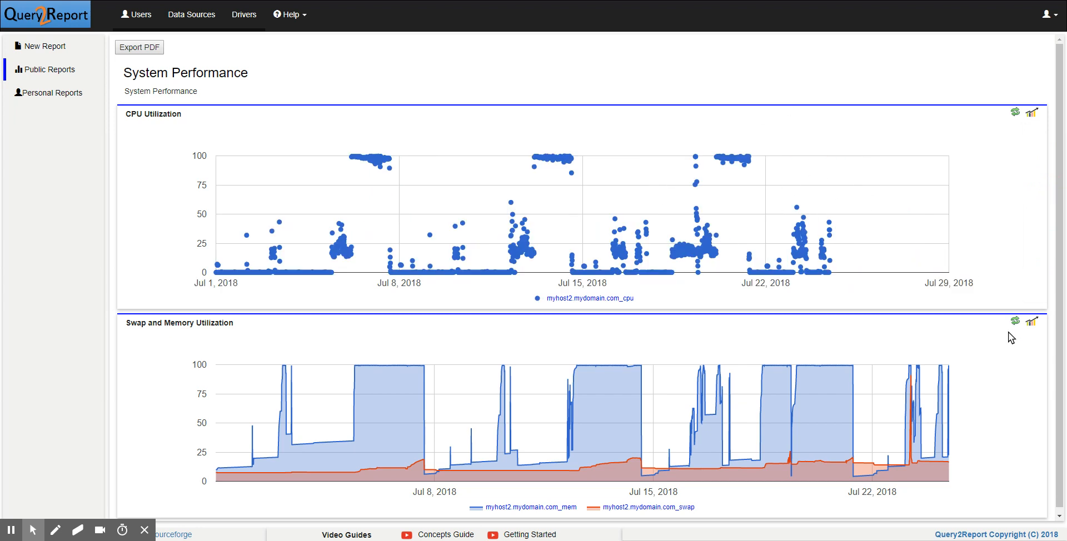
- Try the stepped area type on the Swap and Memory Utilization chart and refresh both charts to their saved types
{"action": "left_click", "coordinate": [1032, 322]}
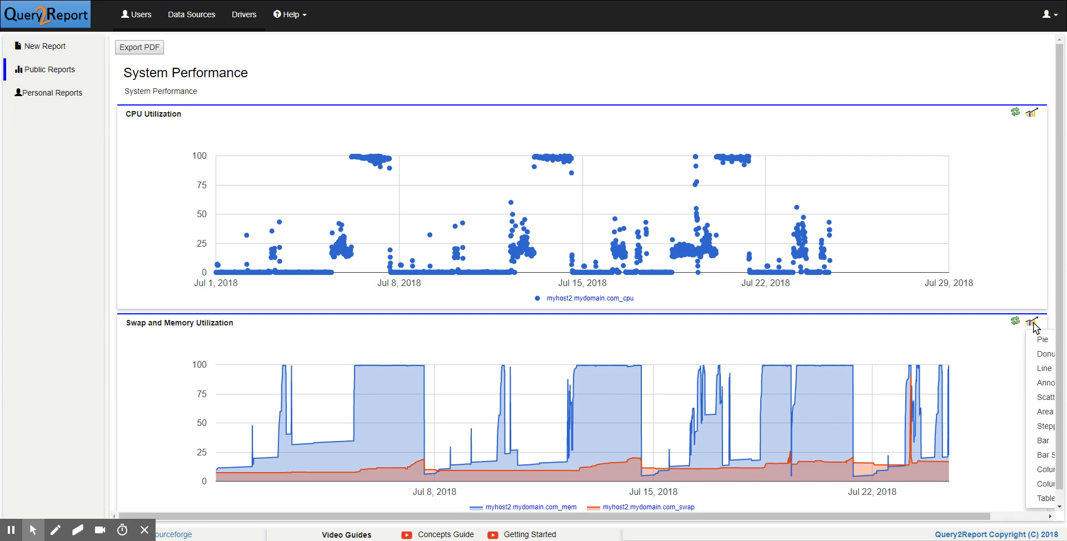
{"action": "left_click", "coordinate": [1045, 427]}
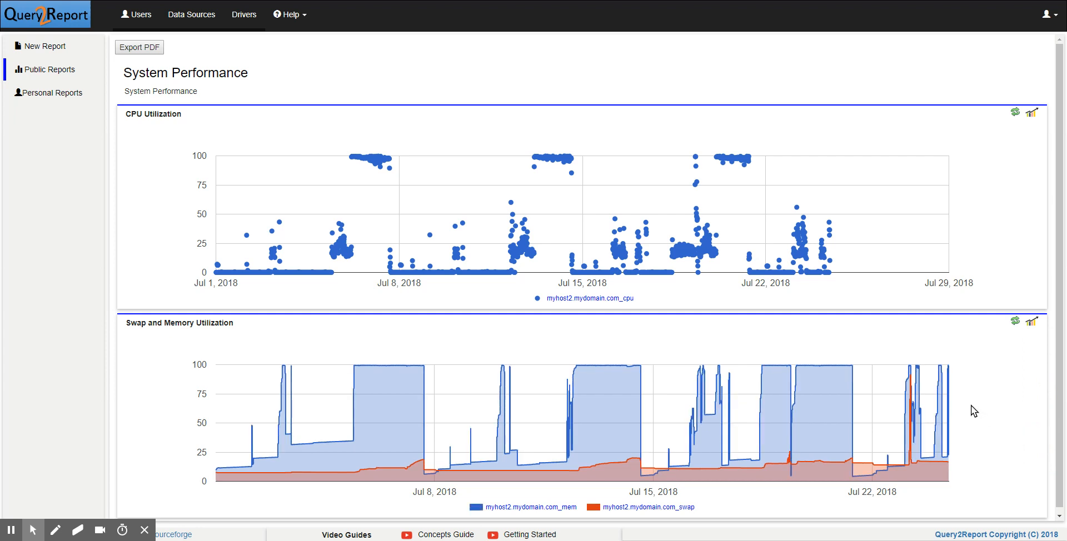
{"action": "left_click", "coordinate": [1015, 111]}
{"action": "left_click", "coordinate": [1015, 322]}
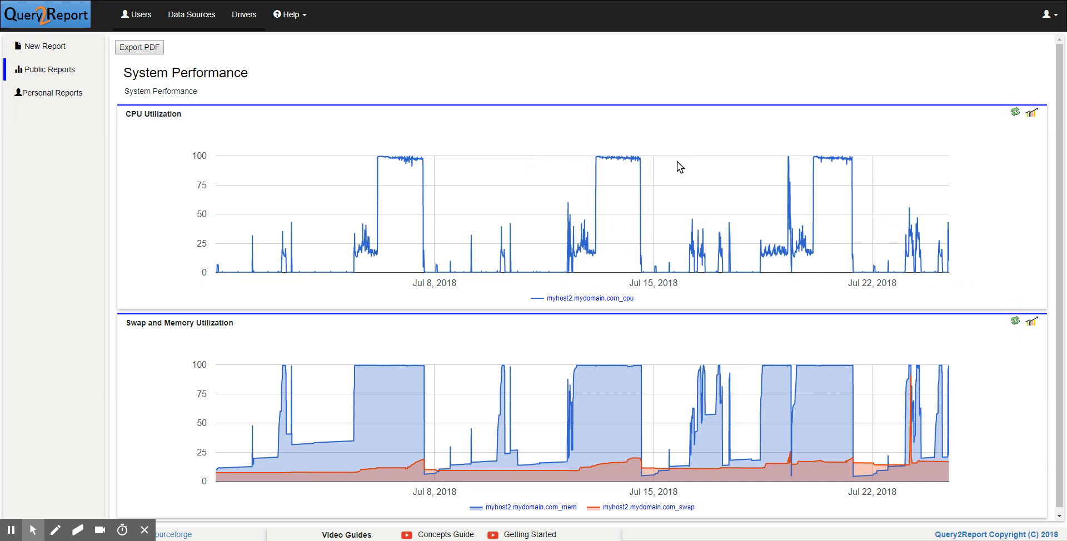
- Open the public System Performance report for editing, and save its CPU Utilization element with the Scatter Chart type
{"action": "left_click", "coordinate": [32, 70]}
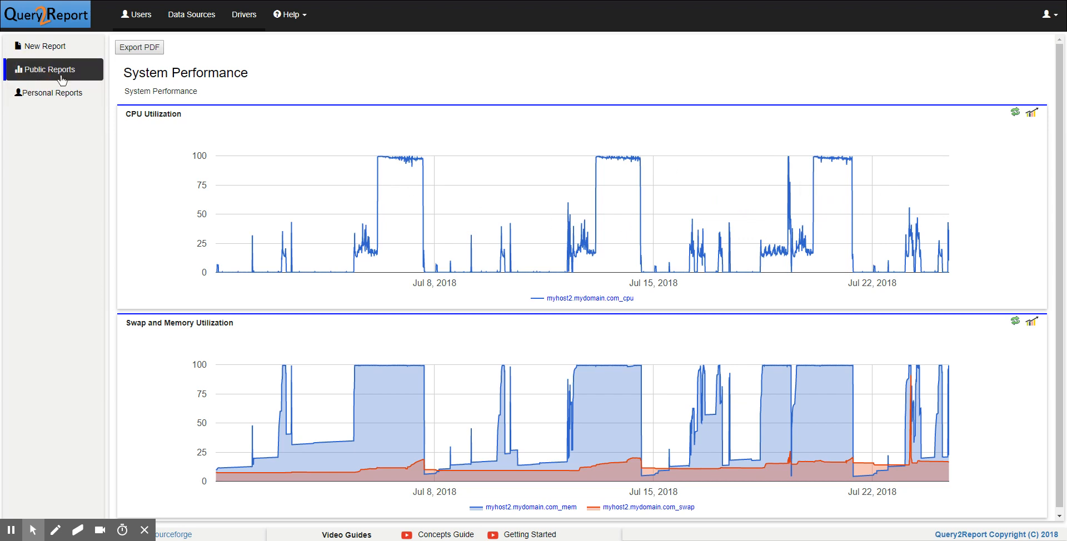
{"action": "left_click", "coordinate": [191, 134]}
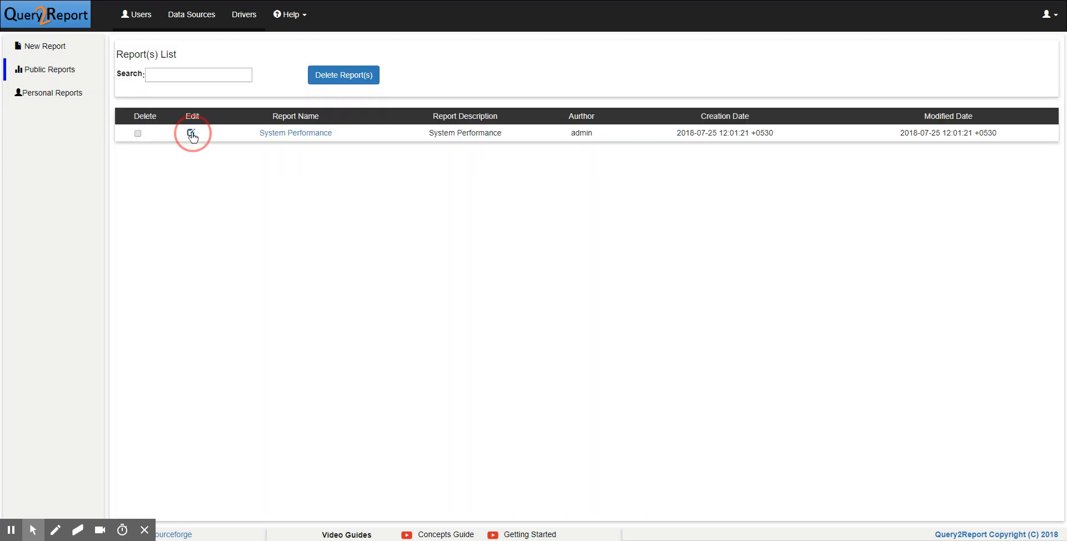
{"action": "key", "text": "Escape"}
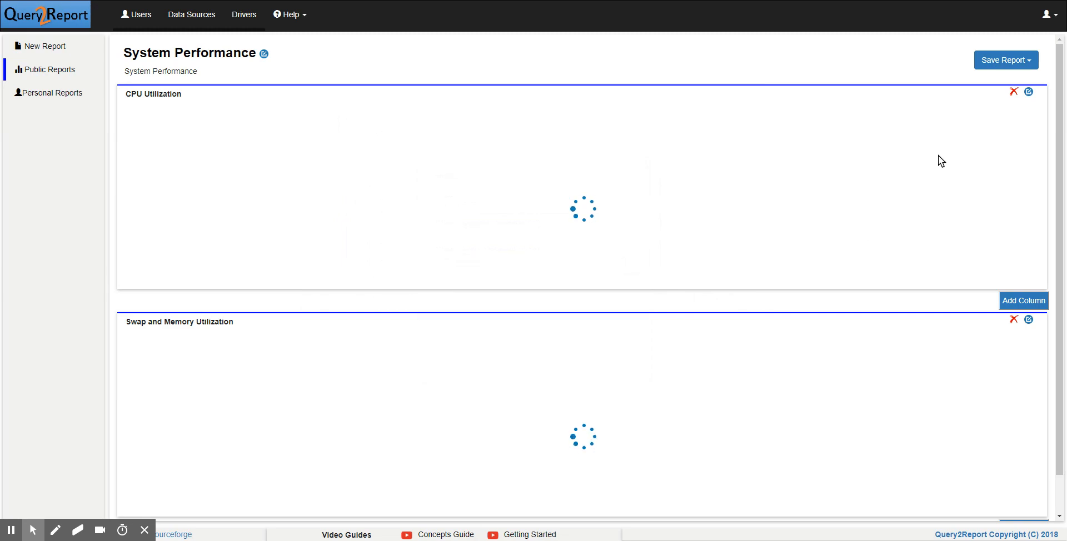
{"action": "left_click", "coordinate": [1029, 91]}
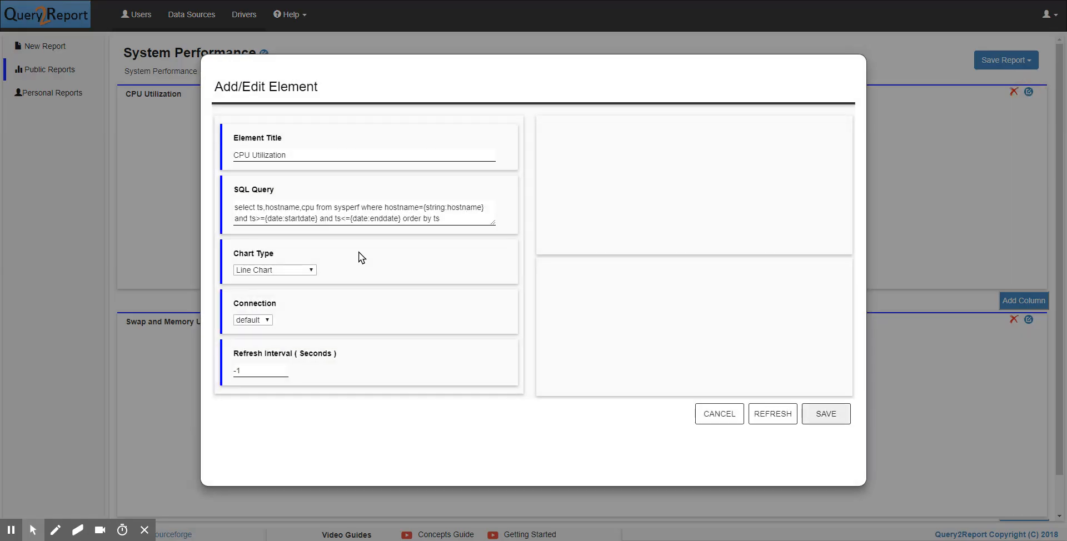
{"action": "left_click", "coordinate": [271, 274]}
{"action": "left_click", "coordinate": [278, 389]}
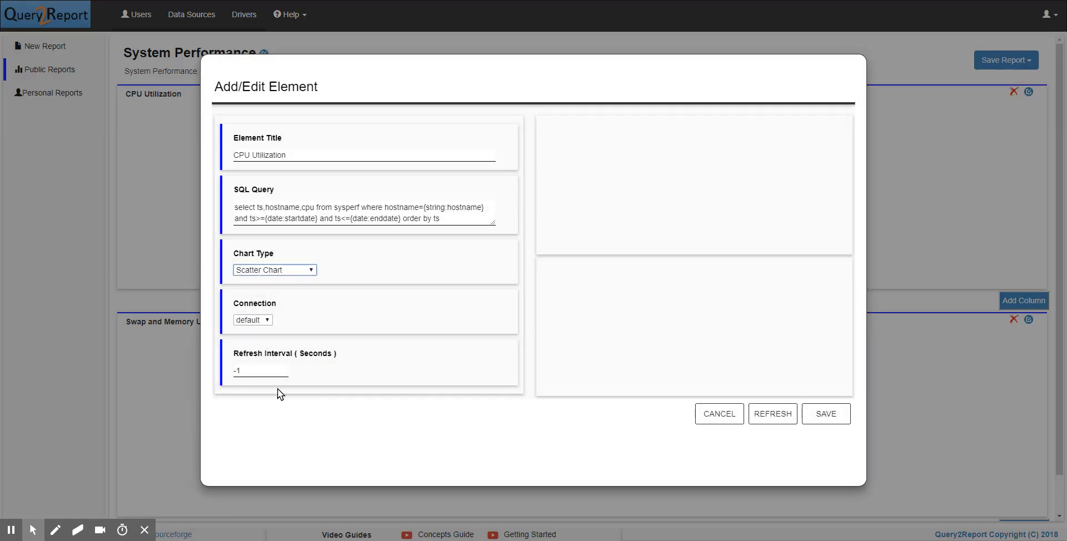
{"action": "left_click", "coordinate": [826, 415]}
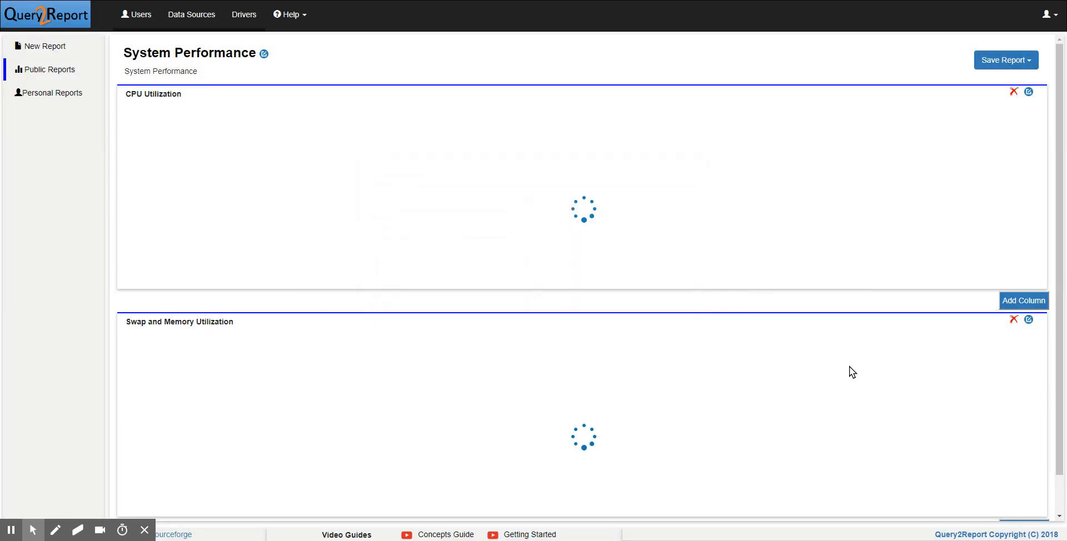
- Save the edited System Performance report and return to the list of public reports
{"action": "left_click", "coordinate": [1013, 61]}
{"action": "left_click", "coordinate": [1013, 81]}
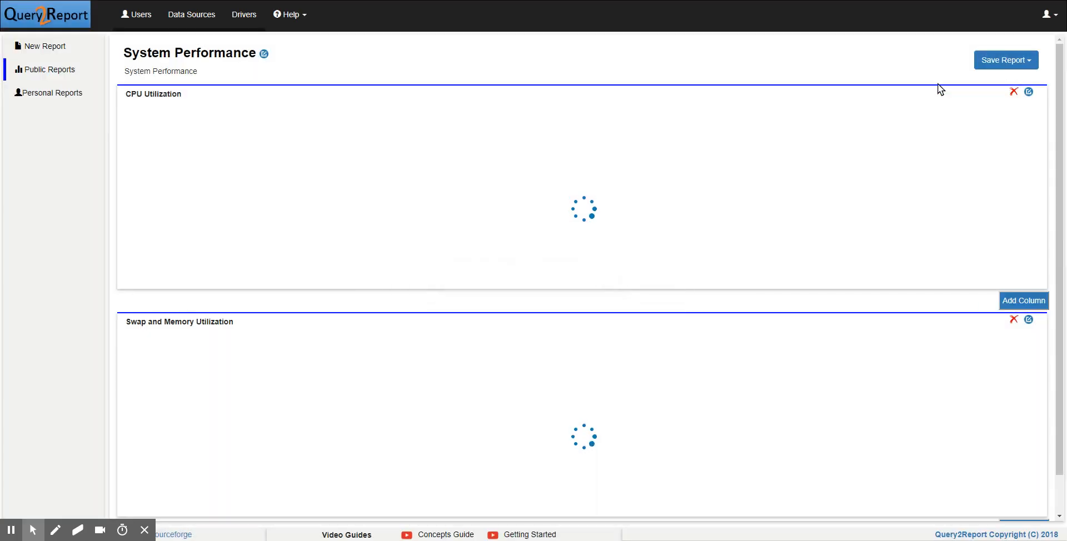
{"action": "left_click", "coordinate": [58, 71]}
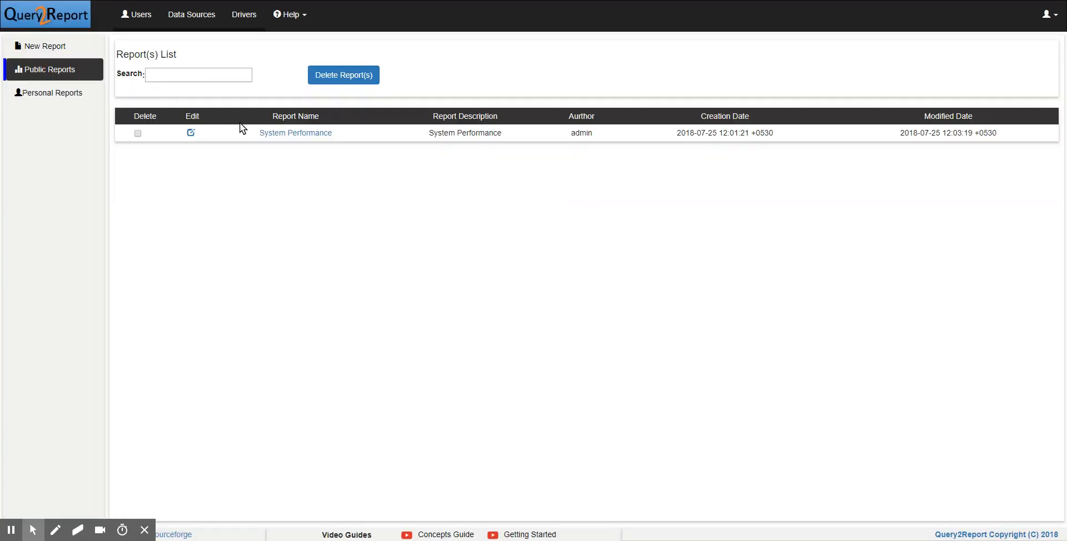
- Reopen the System Performance report and enter myhost2.mydomain.com as the hostname parameter
{"action": "left_click", "coordinate": [296, 133]}
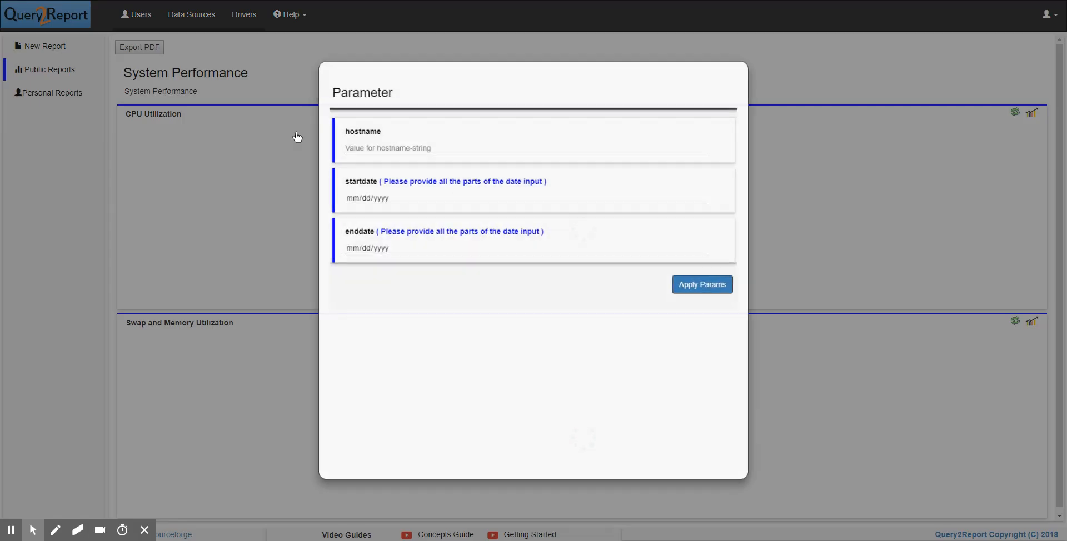
{"action": "left_click", "coordinate": [387, 144]}
{"action": "type", "text": "myhost2"}
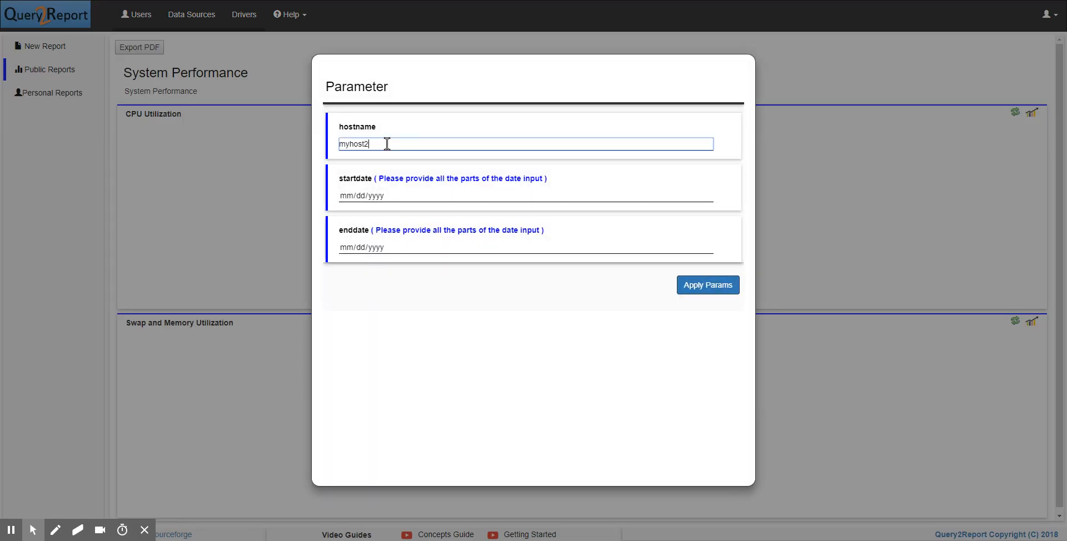
{"action": "type", "text": " mydomain.com"}
- Set the report's date range to 07/01/2018 through 07/31/2018 and apply the parameters
{"action": "left_click", "coordinate": [703, 198]}
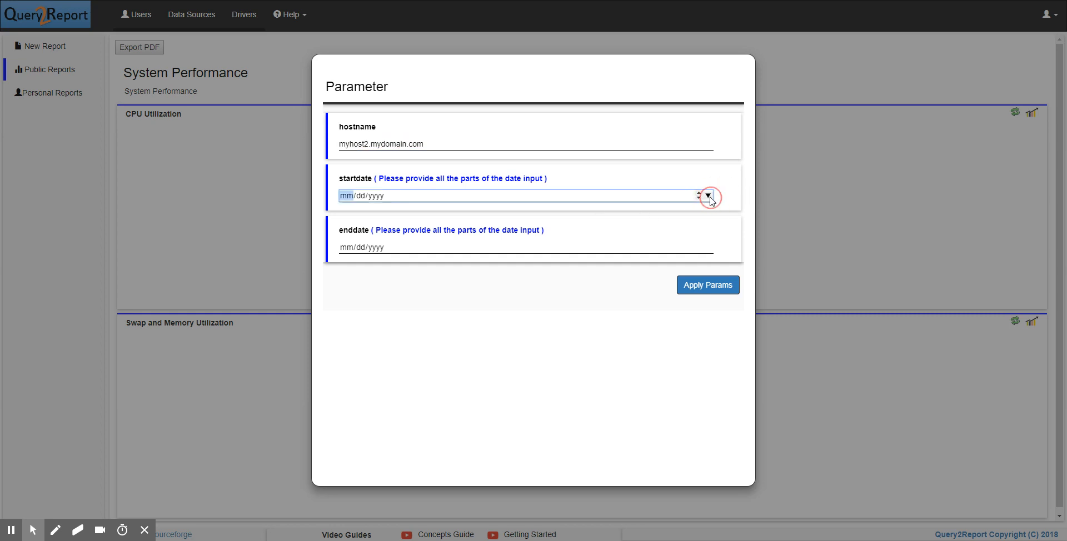
{"action": "type", "text": "07012018"}
{"action": "left_click", "coordinate": [710, 252]}
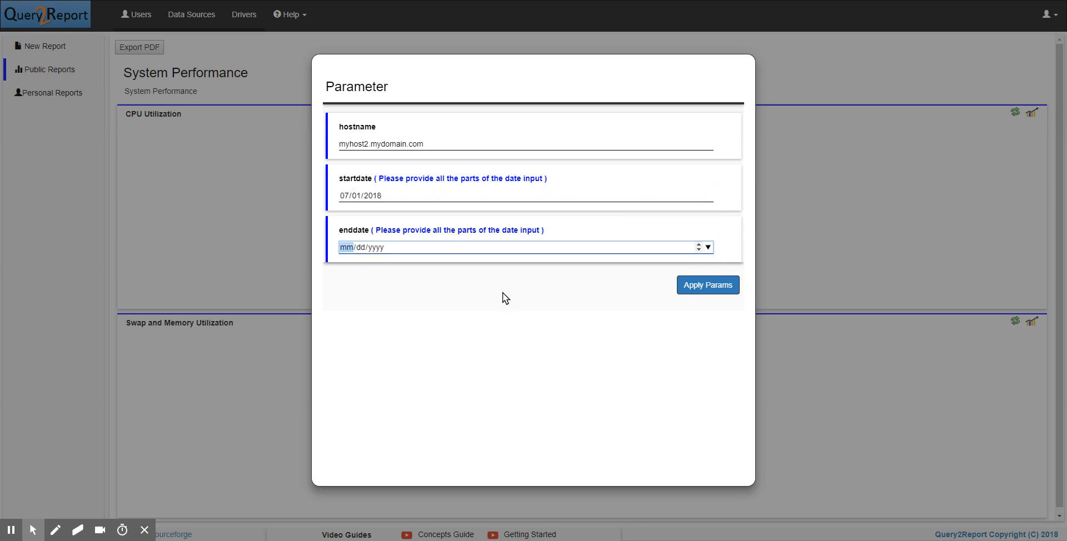
{"action": "type", "text": "07312018"}
{"action": "left_click", "coordinate": [689, 290]}
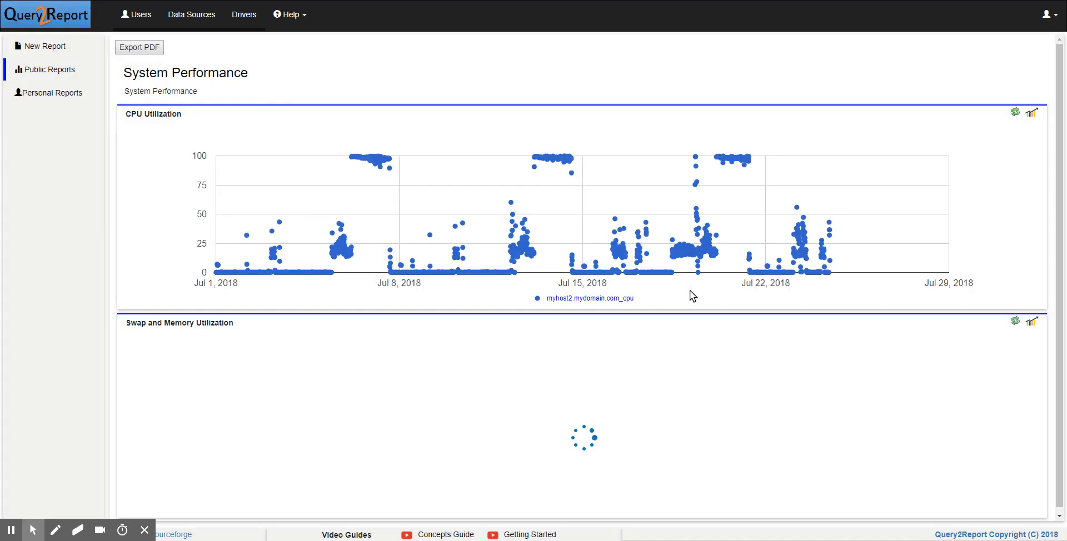